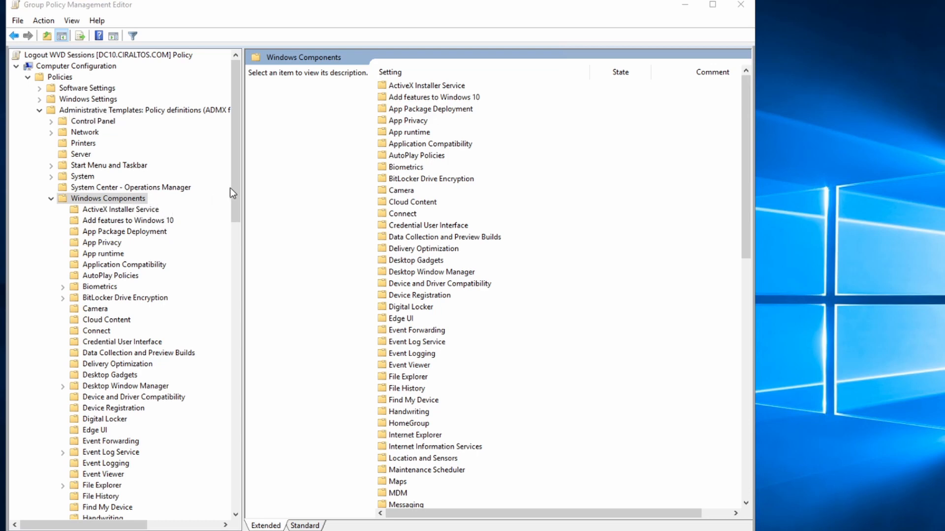
# - Open the Session Time Limits policies under Windows Components, Remote Desktop Services, Remote Desktop Session Host
pyautogui.click(223, 227)
pyautogui.moveTo(236, 217); pyautogui.dragTo(234, 398)
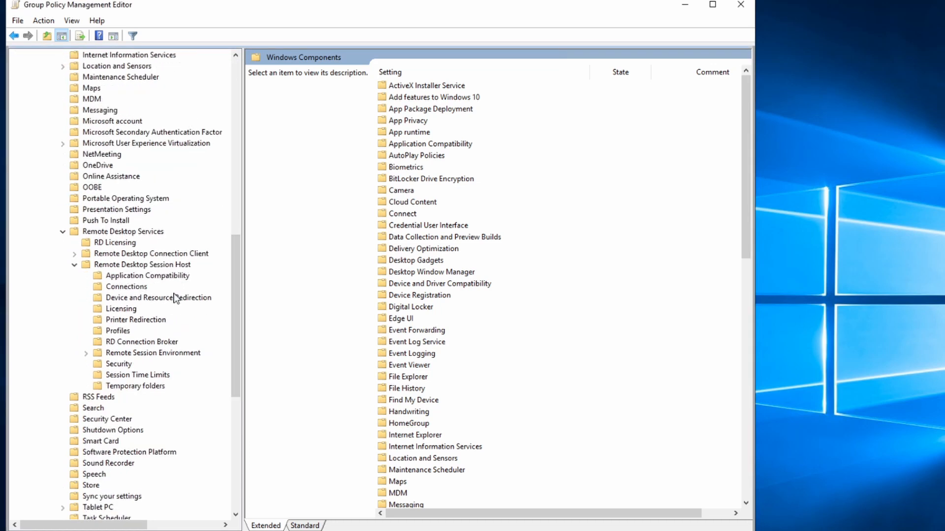
pyautogui.click(127, 376)
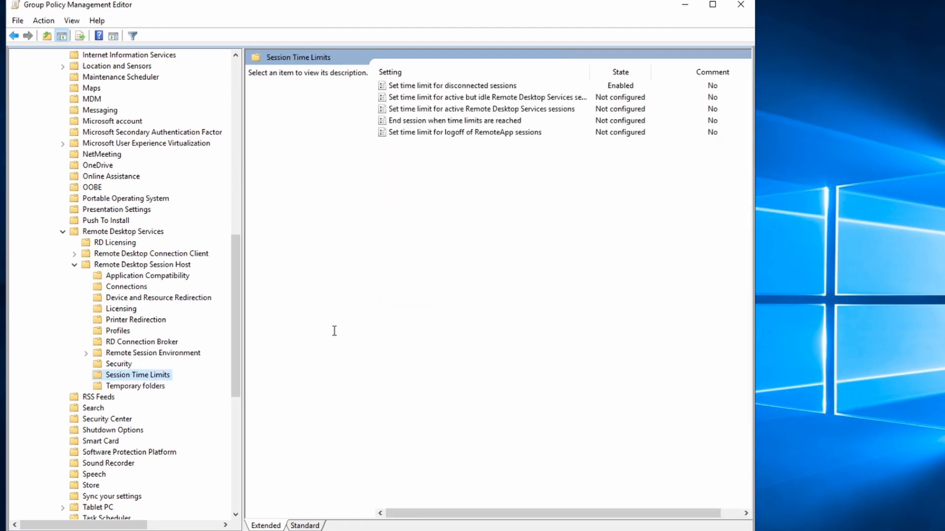
# - Review the "Set time limit for disconnected sessions" policy and its end-session option, then close it without changes
pyautogui.click(436, 85)
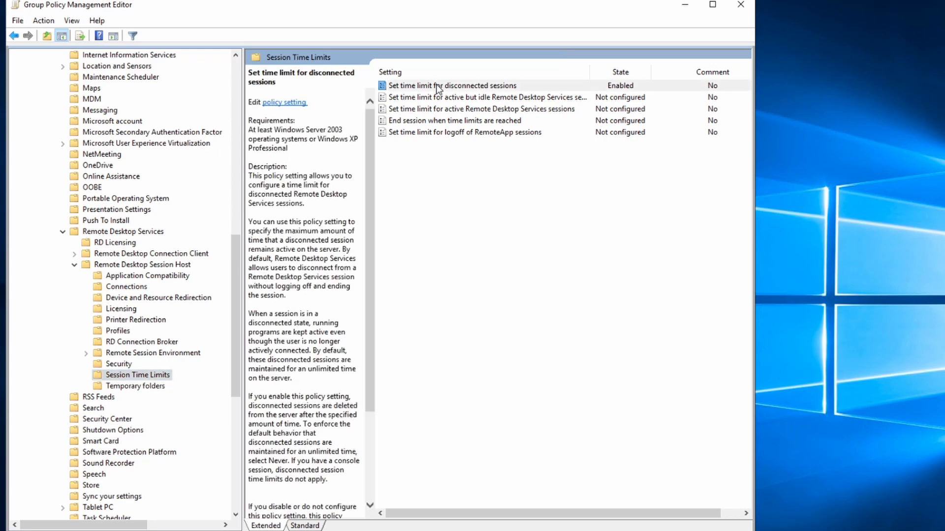
pyautogui.click(499, 87)
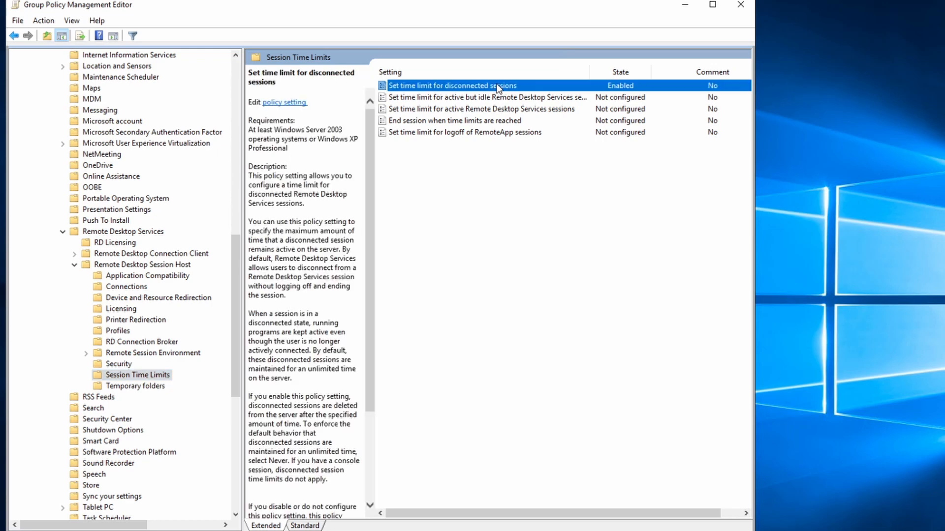
pyautogui.doubleClick(485, 86)
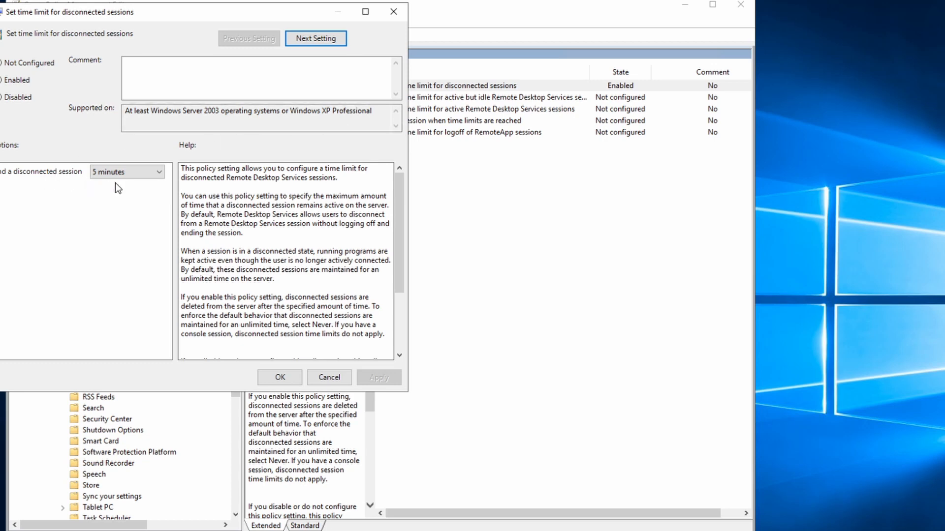
pyautogui.click(335, 377)
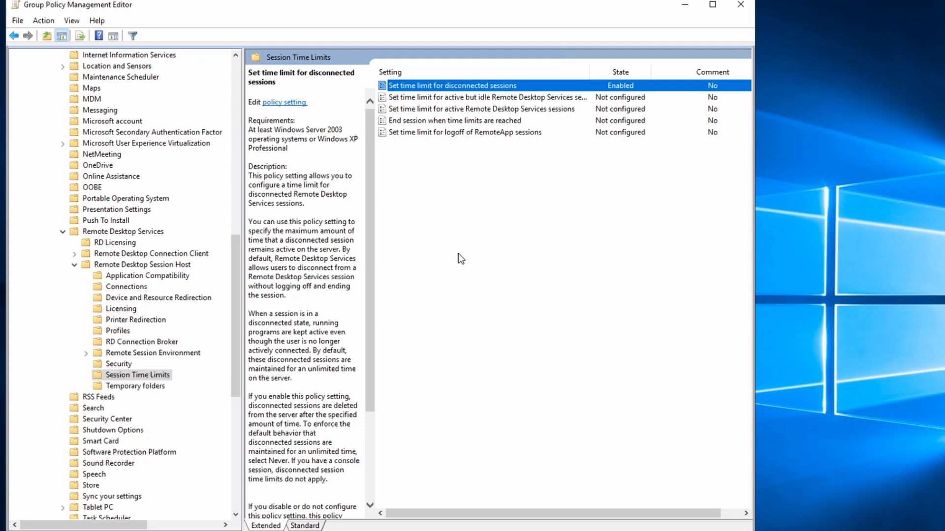
pyautogui.click(481, 101)
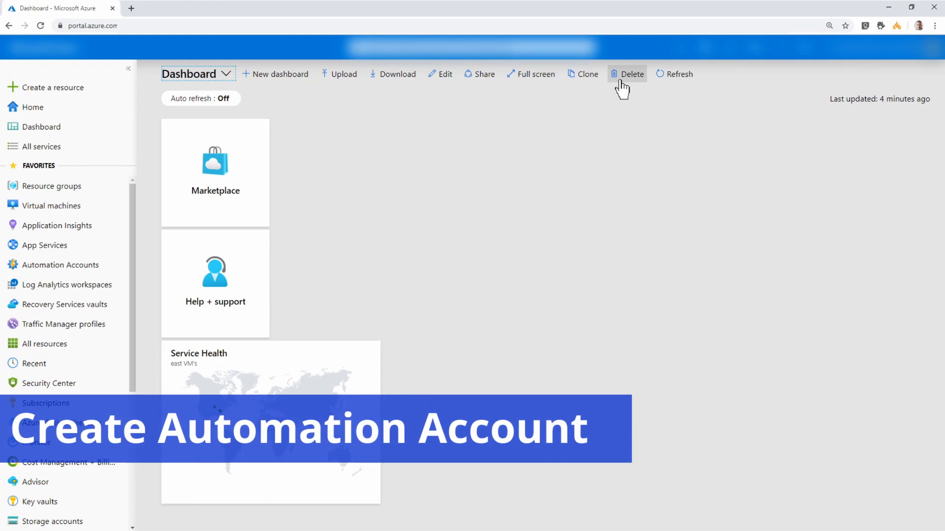
# - Switch to the Azure portal, find Automation in the Marketplace and open its form for creating an Automation account
pyautogui.click(64, 90)
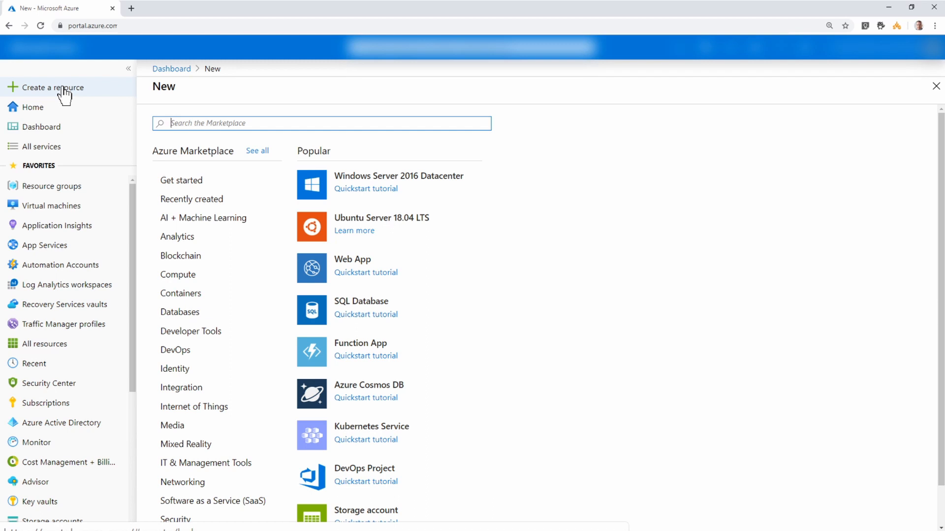
pyautogui.write('aut')
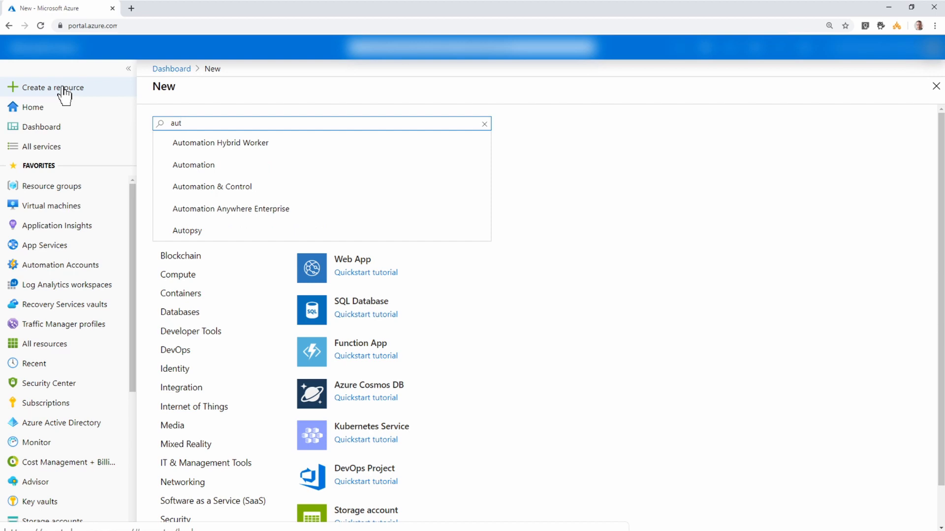
pyautogui.click(188, 166)
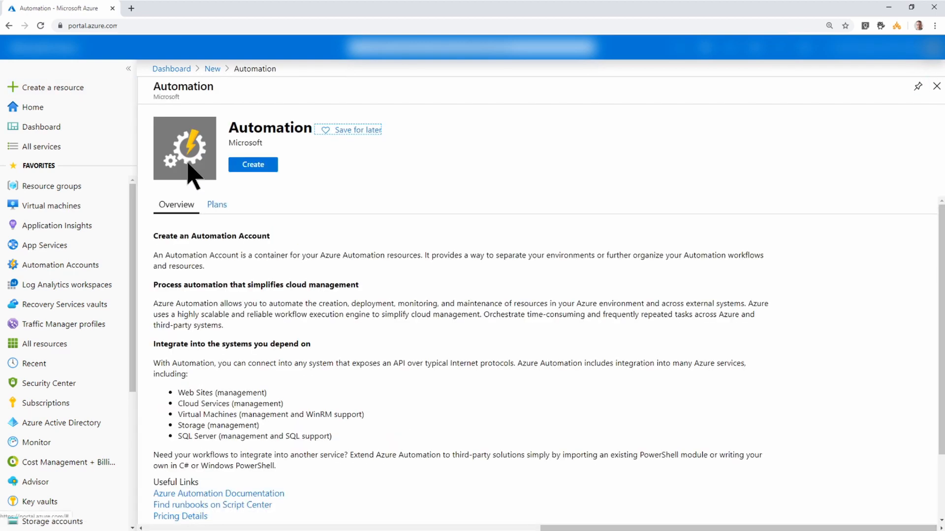
pyautogui.click(258, 168)
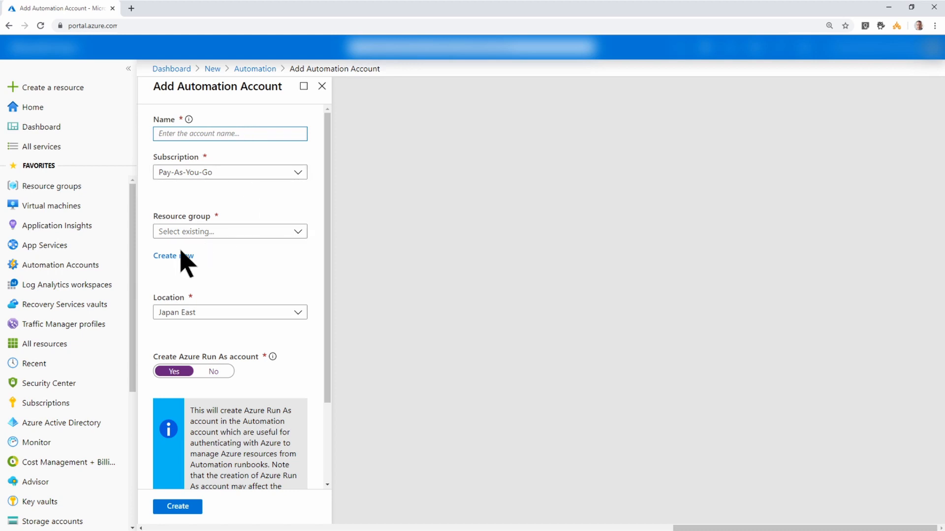
# - Examine the location choices and the Azure Run As account option in the new Automation account form
pyautogui.click(257, 313)
pyautogui.click(272, 298)
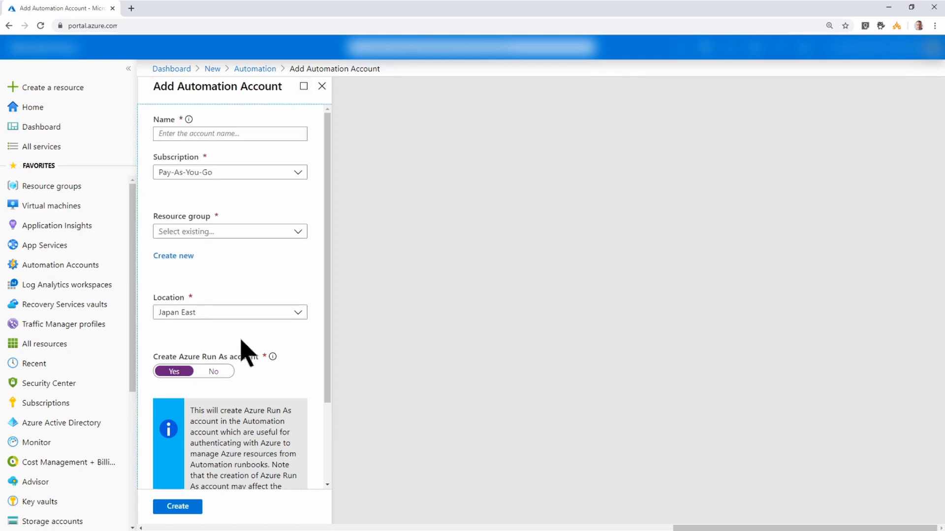
pyautogui.scroll(-1, 245, 350)
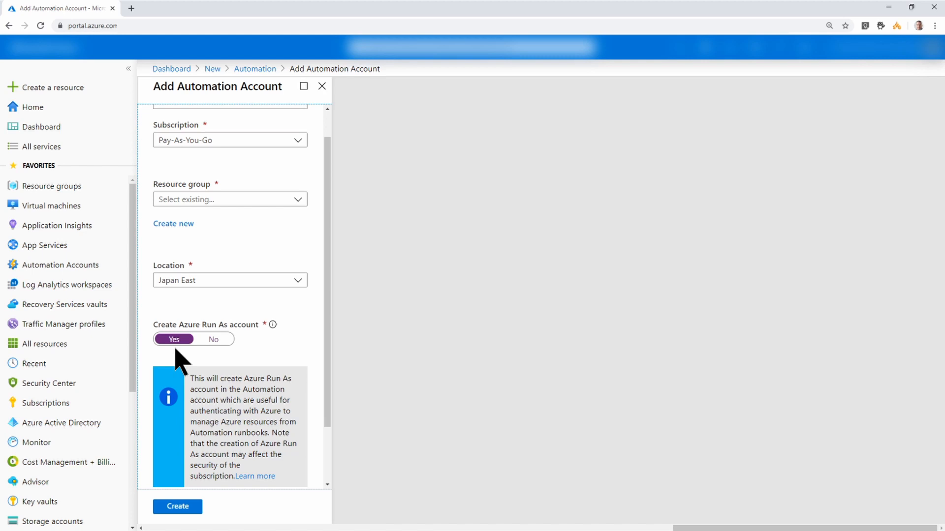
pyautogui.scroll(-1, 175, 351)
pyautogui.scroll(-1, 175, 361)
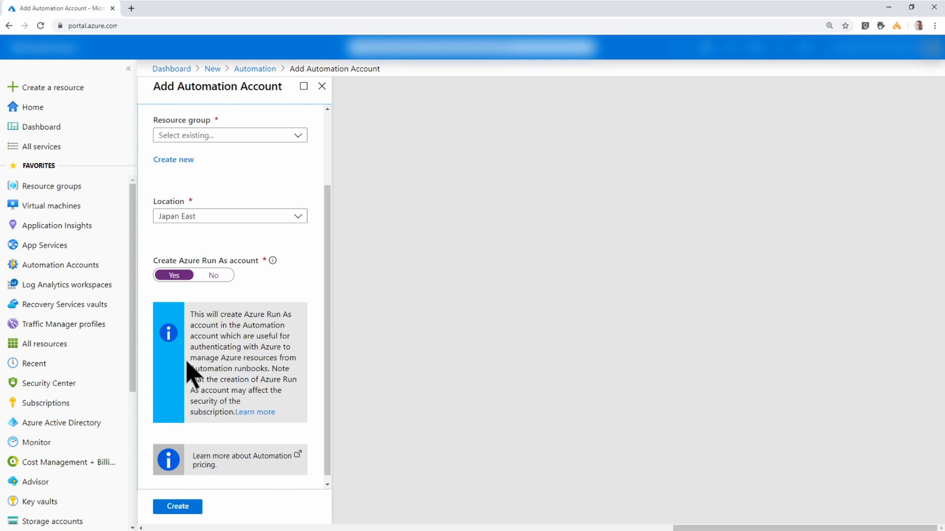
# - Discard the unsaved account form and open the Modules list of the WVDDemo Automation account
pyautogui.click(85, 277)
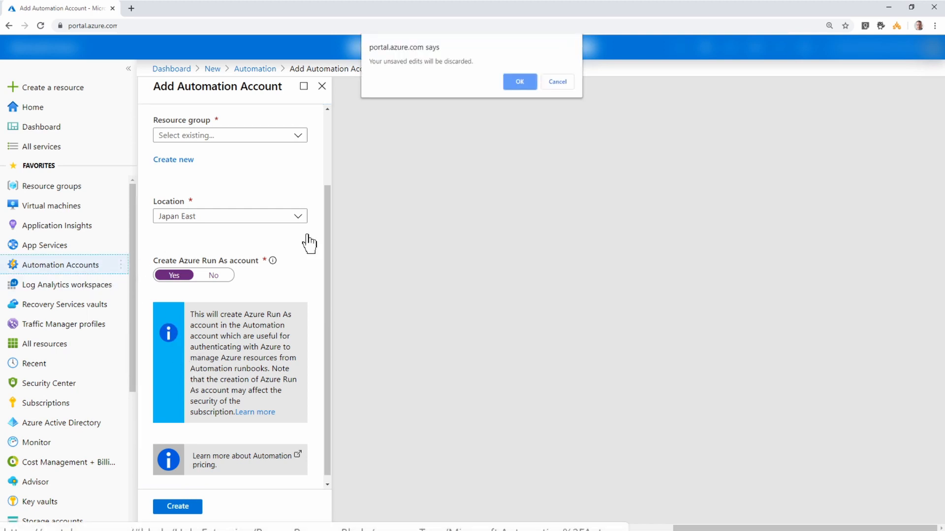
pyautogui.click(517, 87)
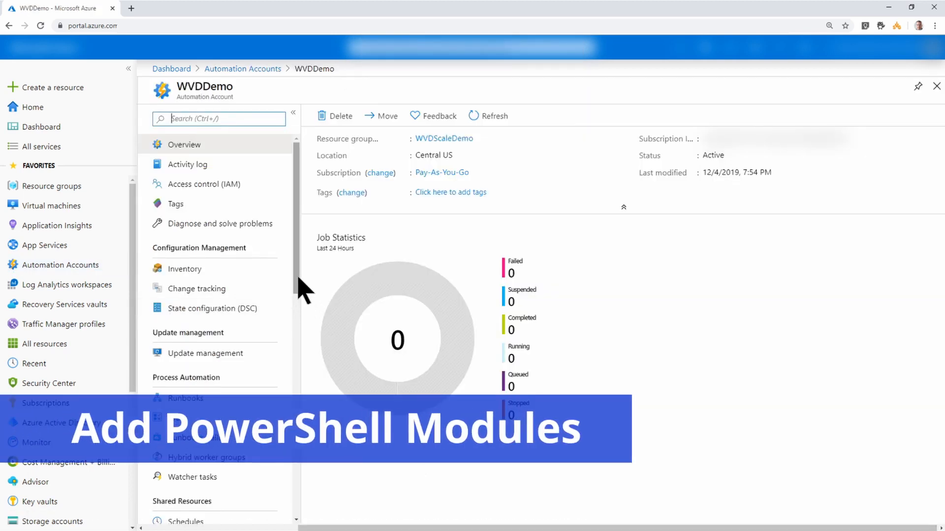
pyautogui.scroll(-3, 298, 292)
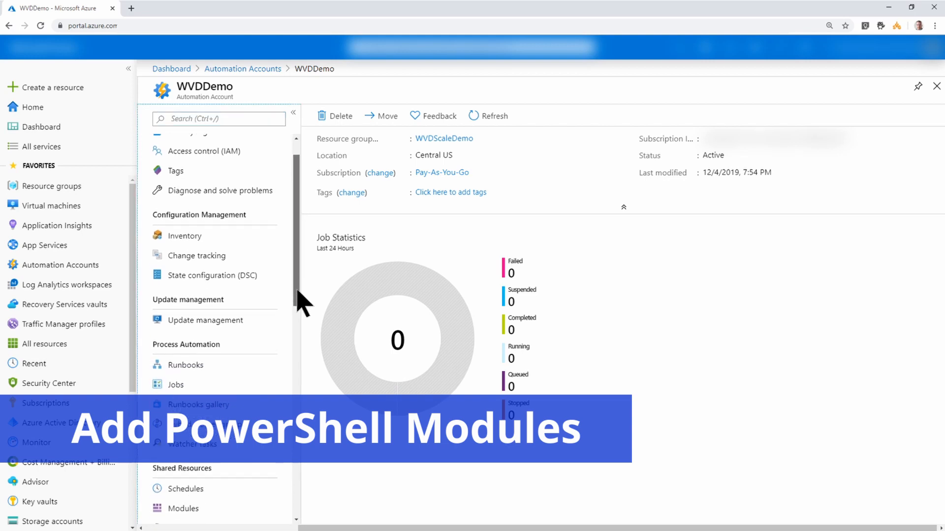
pyautogui.click(190, 431)
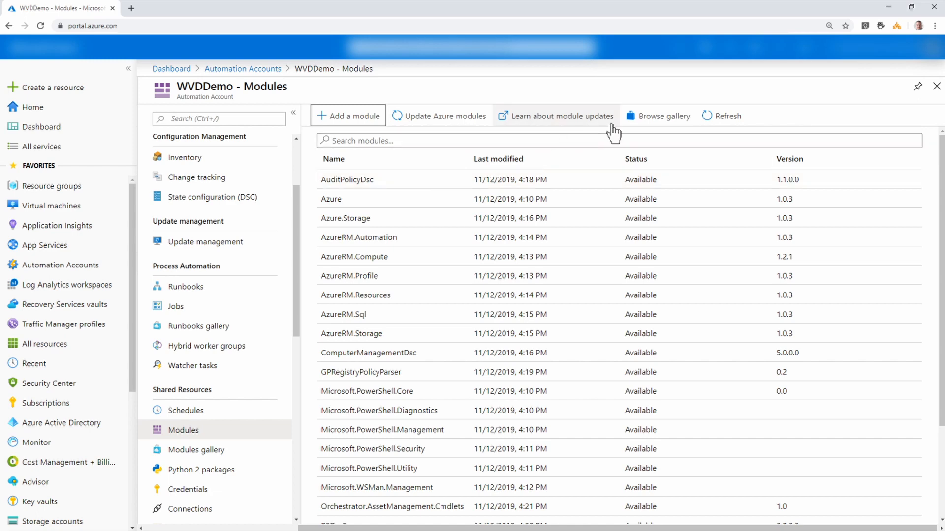
# - Search the module gallery for az.account and import the Az.Accounts module into the WVDDemo account
pyautogui.click(645, 123)
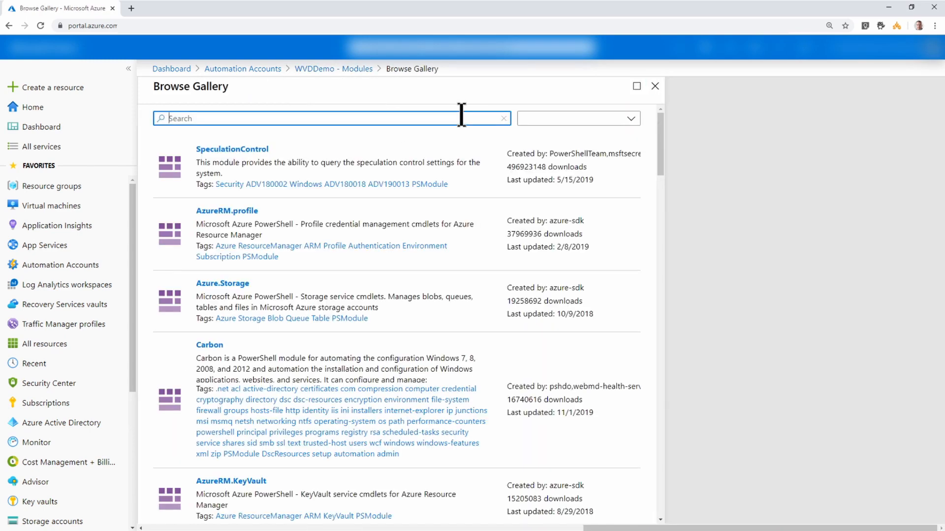
pyautogui.click(461, 118)
pyautogui.write('az.account')
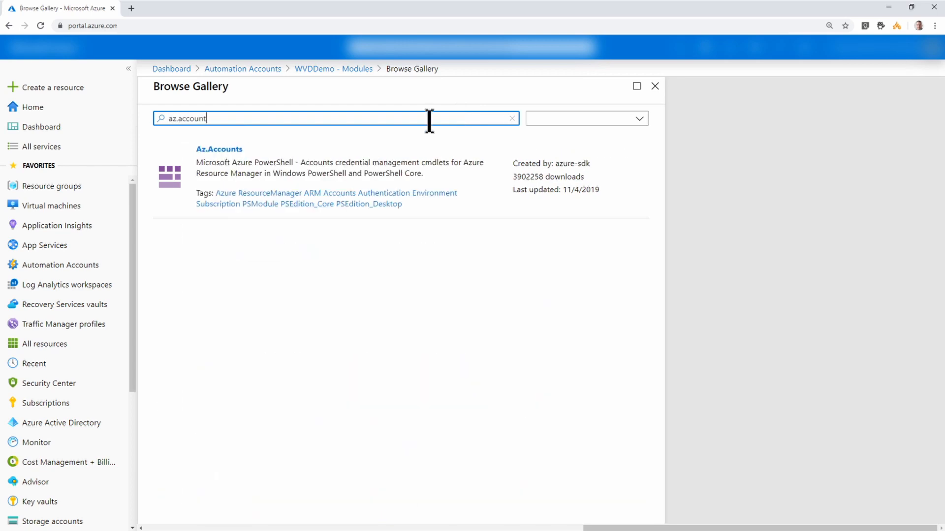
pyautogui.click(210, 150)
pyautogui.click(463, 127)
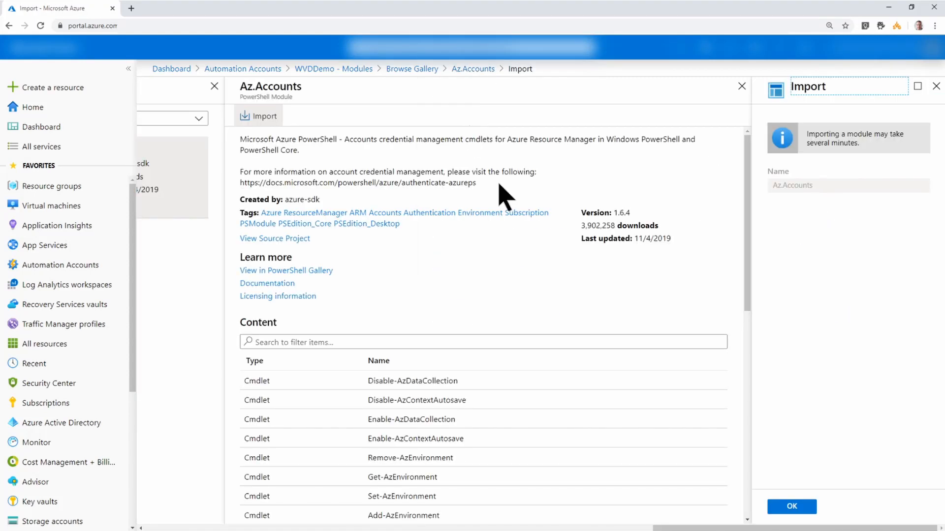
pyautogui.click(791, 507)
# - Return to the module gallery, search for az.compute and try to import the Az.Compute module
pyautogui.click(410, 69)
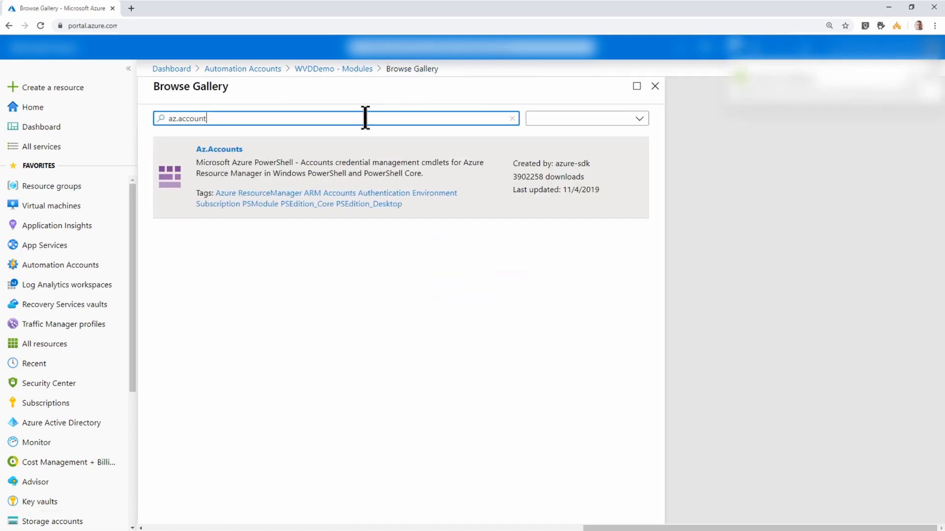
pyautogui.press('BackSpace')
pyautogui.press('BackSpace')
pyautogui.press('BackSpace')
pyautogui.press('BackSpace')
pyautogui.press('BackSpace')
pyautogui.press('BackSpace')
pyautogui.press('BackSpace')
pyautogui.write('c')
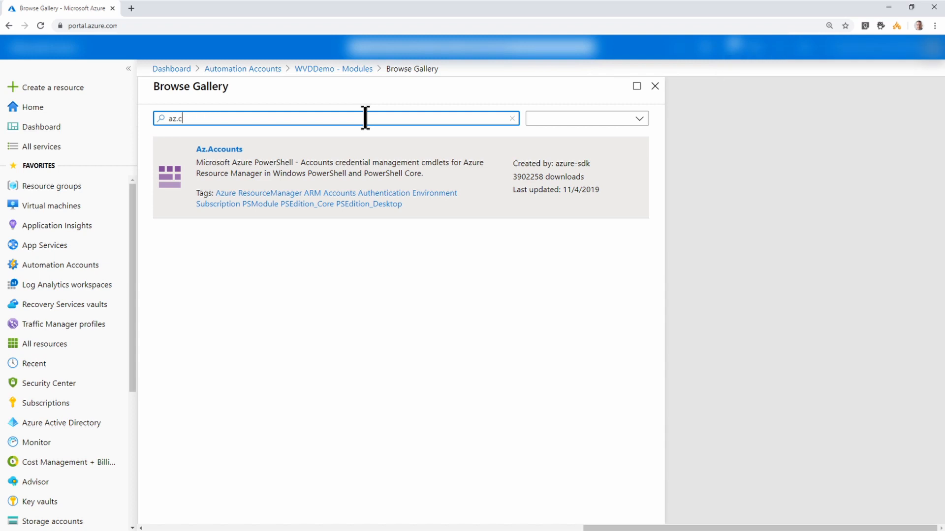
pyautogui.write('ompute')
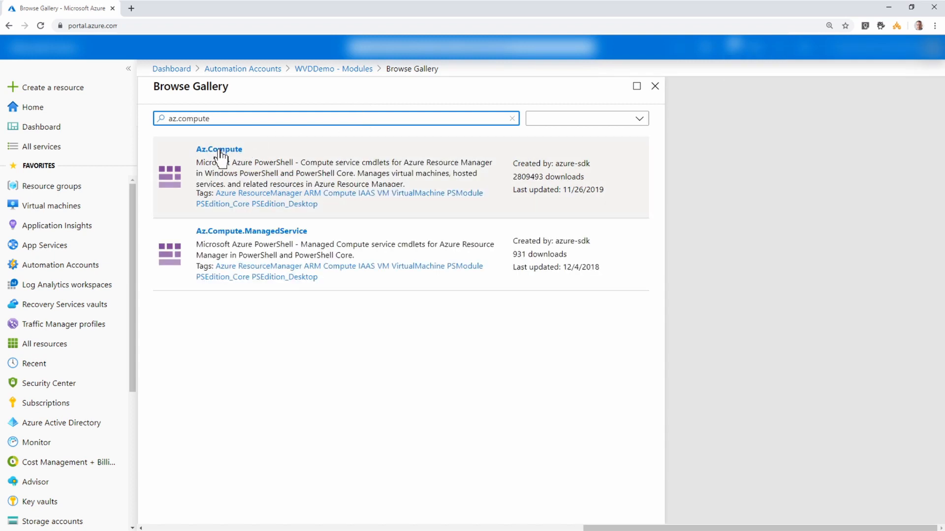
pyautogui.click(220, 156)
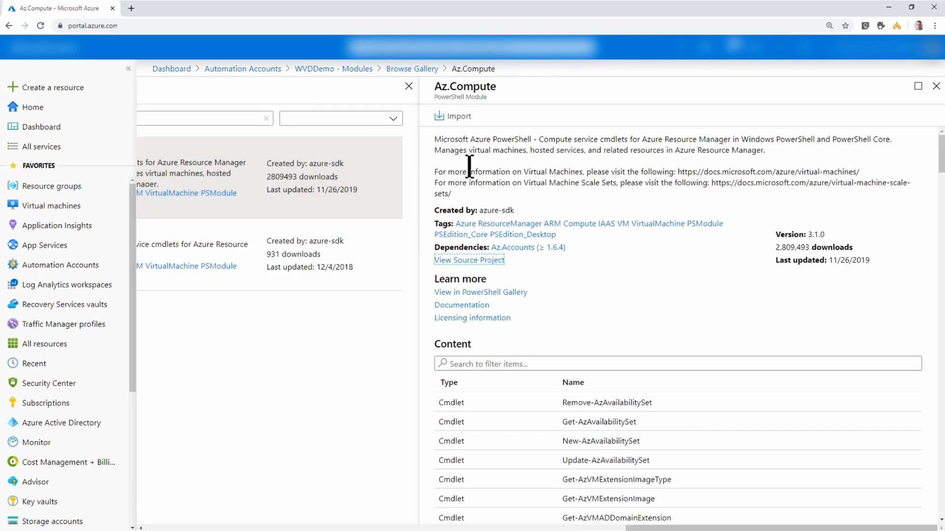
pyautogui.click(455, 116)
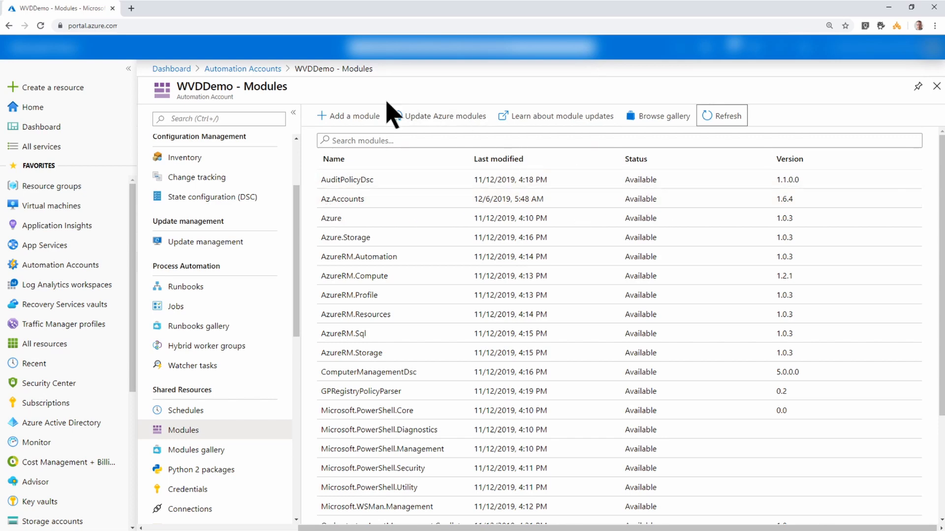
# - Import the Az.Compute module into the WVDDemo account from the module gallery, searching for az.compute
pyautogui.click(645, 121)
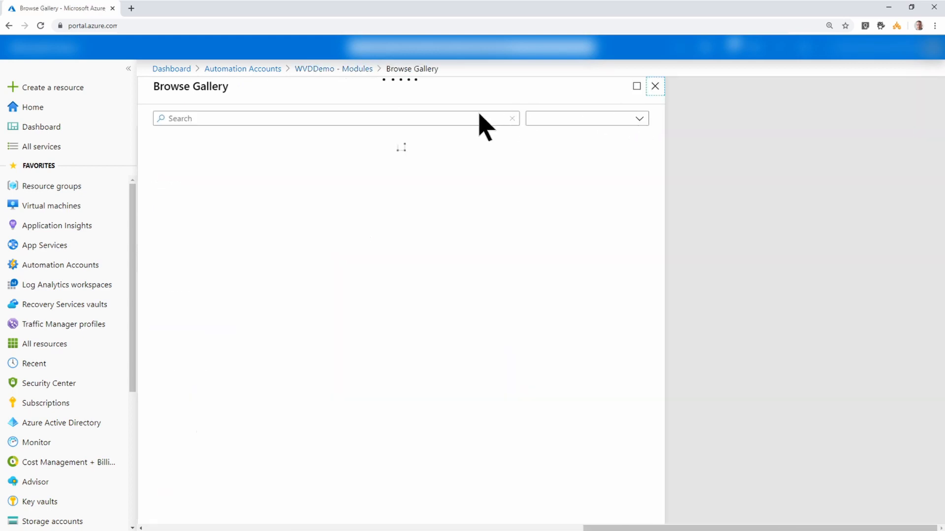
pyautogui.click(477, 118)
pyautogui.write('az.compute')
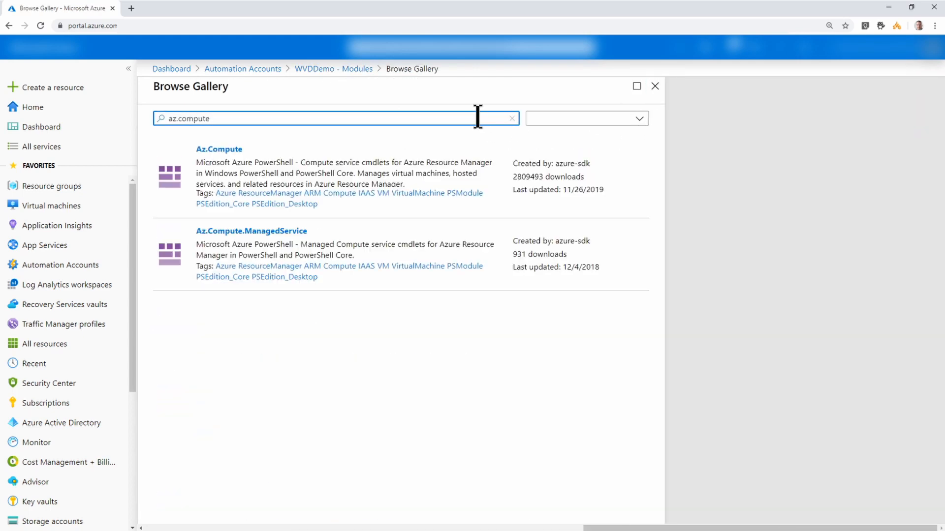
pyautogui.click(225, 150)
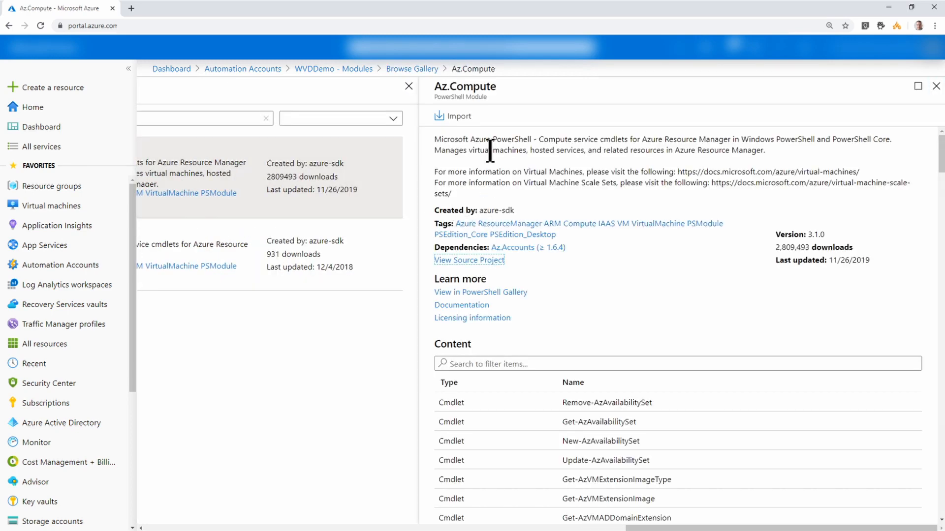
pyautogui.click(459, 117)
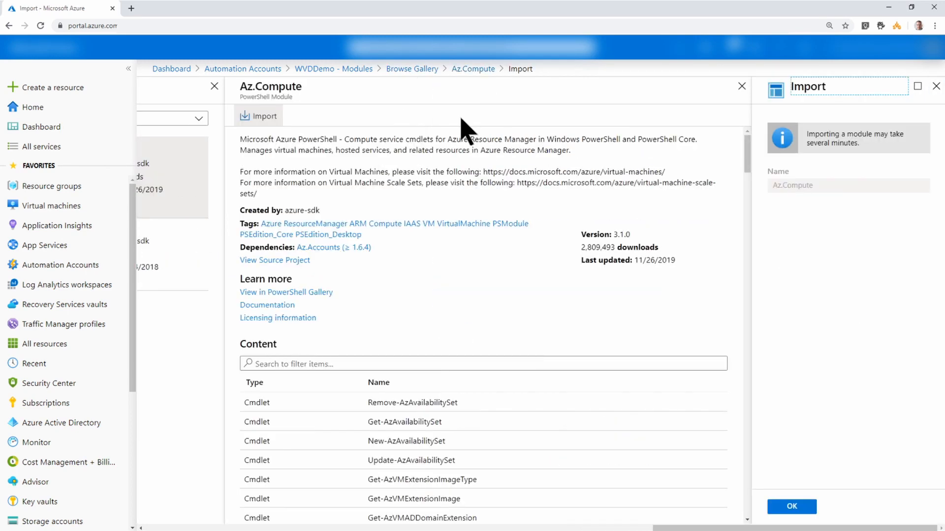
pyautogui.click(789, 508)
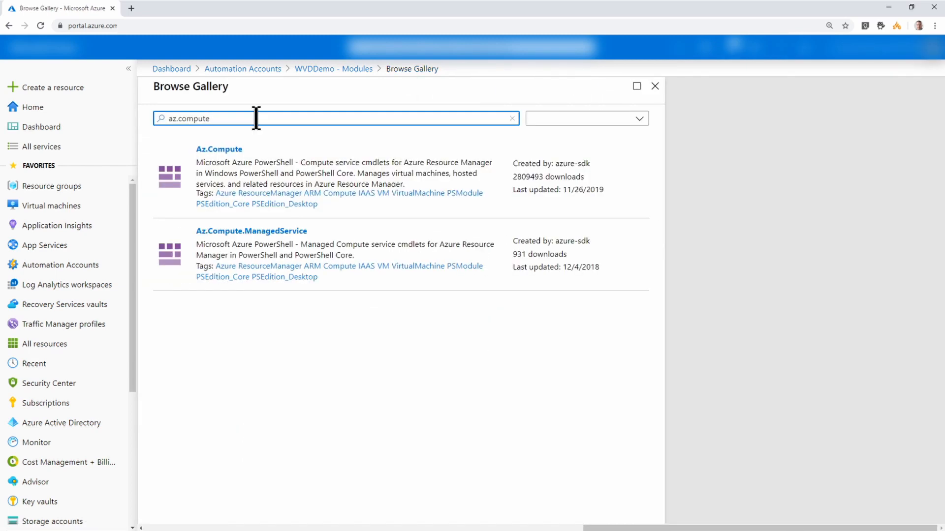
# - Find Microsoft.RDInfra.RDPowershell in the module gallery and import it into the WVDDemo account
pyautogui.moveTo(256, 118); pyautogui.dragTo(155, 124)
pyautogui.write('Microsoft.RDInfra.RDPowershell')
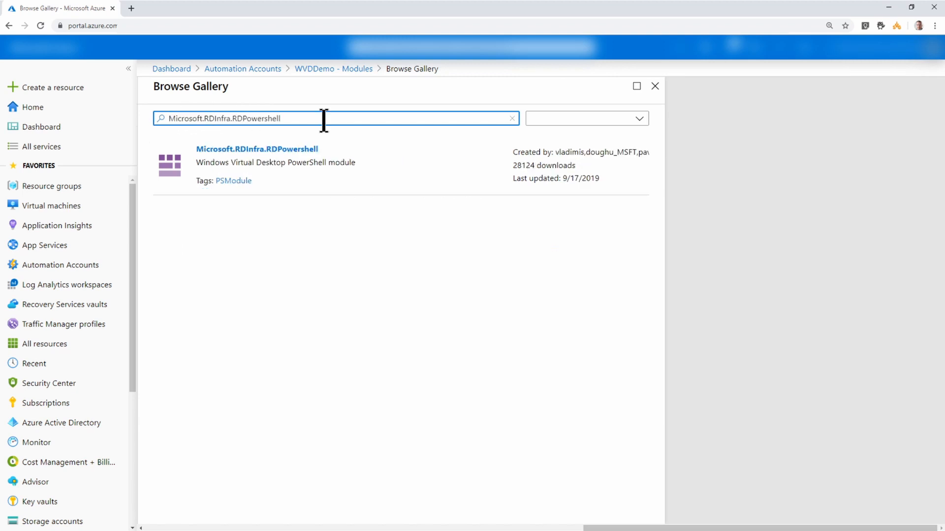
pyautogui.click(297, 159)
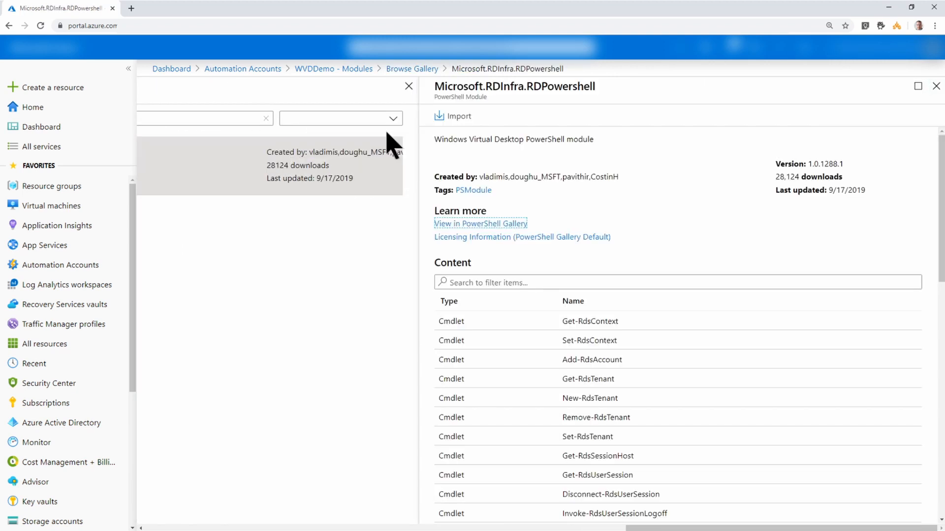
pyautogui.click(451, 116)
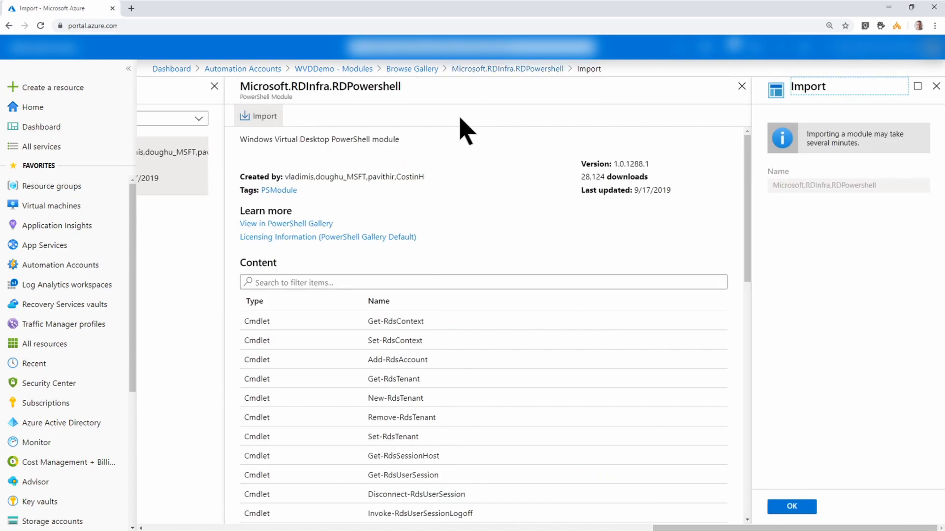
pyautogui.click(792, 507)
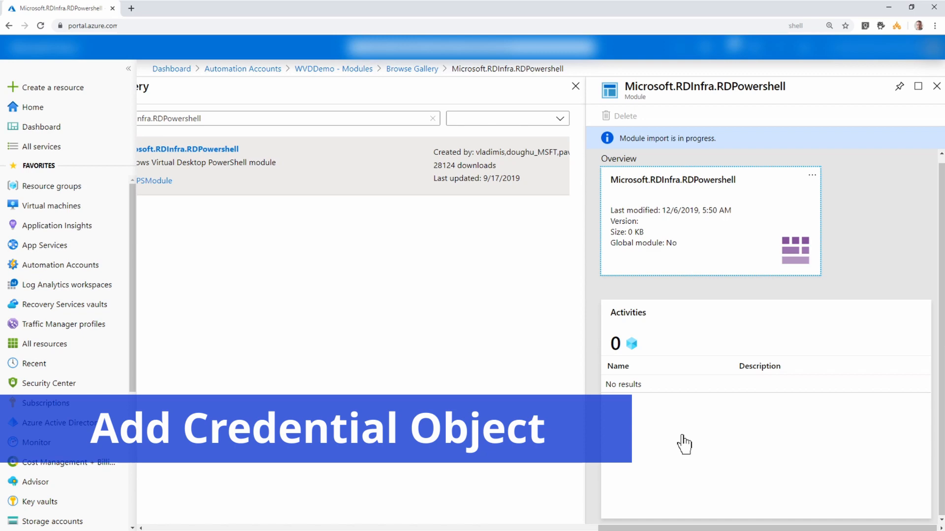
# - Start a new credential in the WVDDemo Automation account and name it WVDSvcPrincipal
pyautogui.click(348, 69)
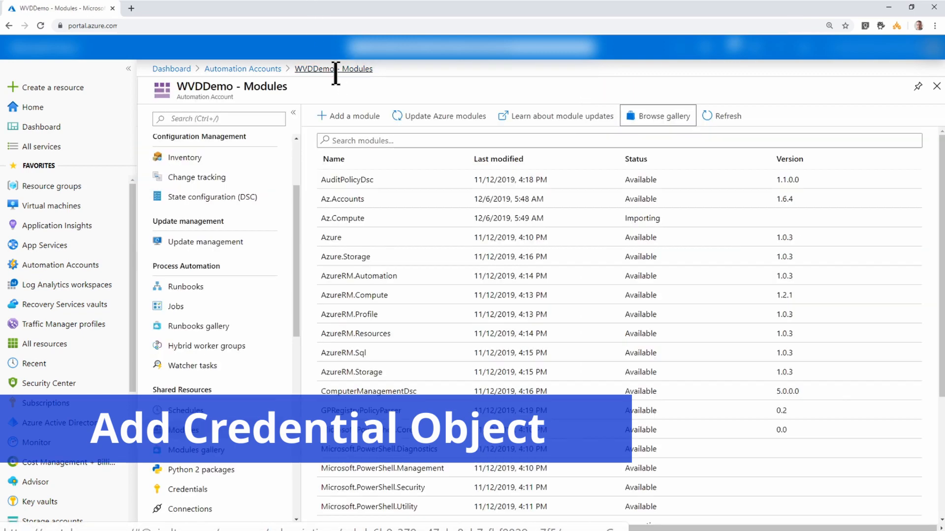
pyautogui.scroll(-3, 238, 339)
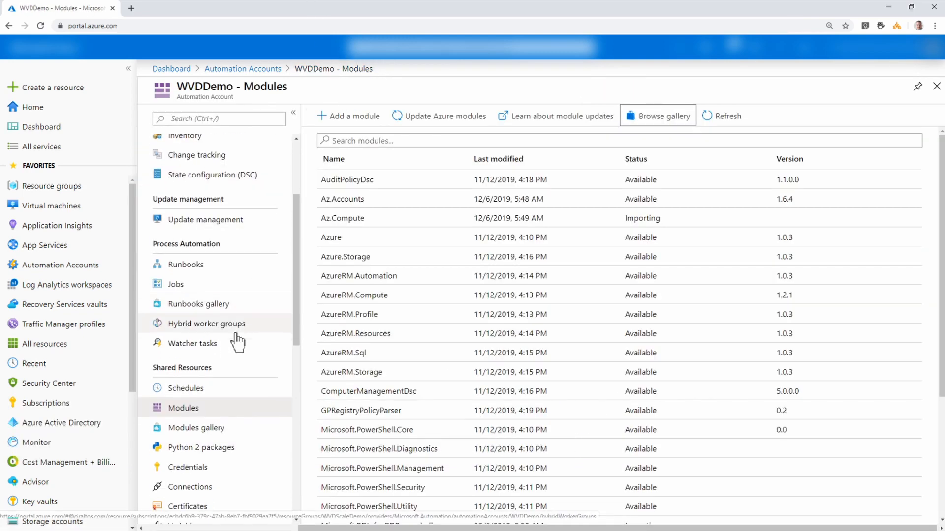
pyautogui.click(217, 372)
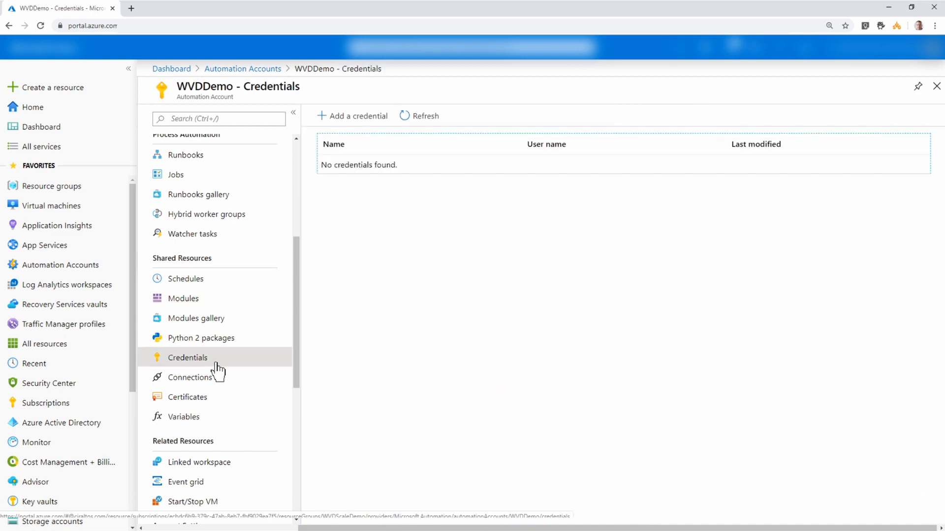
pyautogui.click(358, 119)
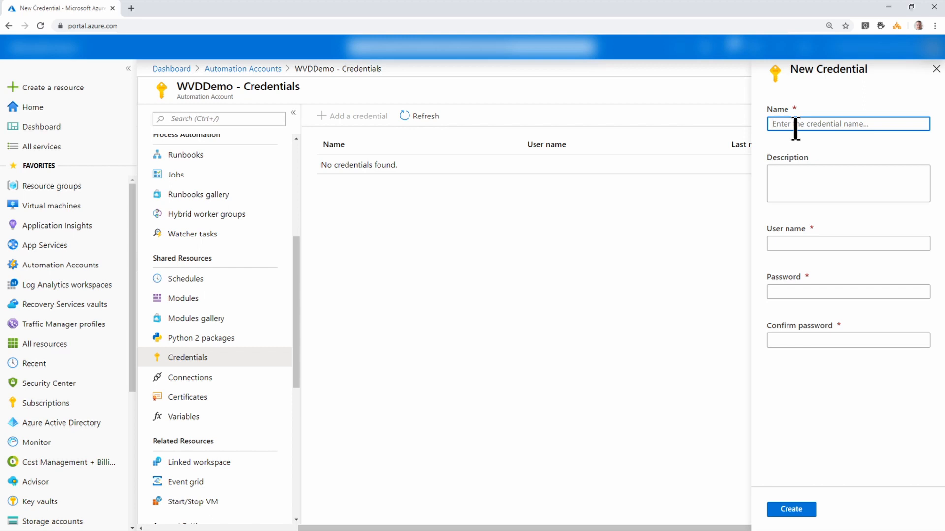
pyautogui.rightClick(795, 129)
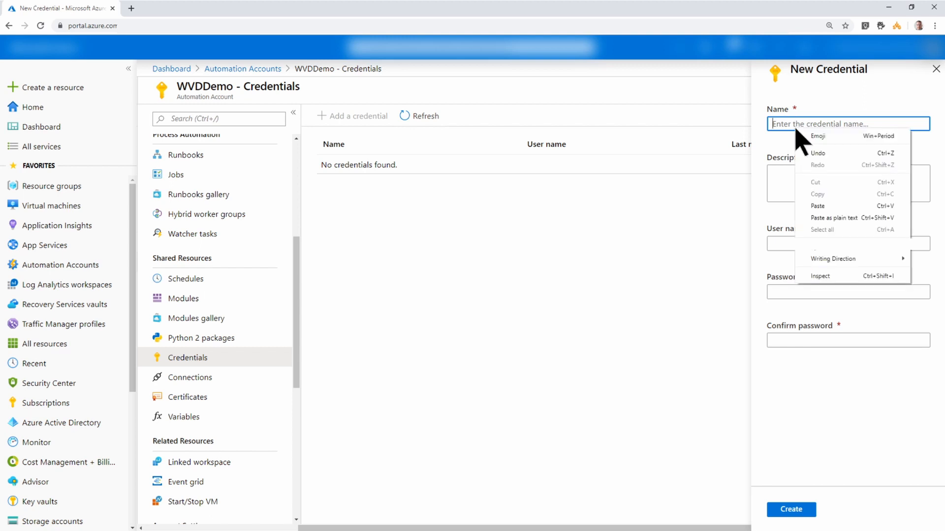
pyautogui.click(827, 207)
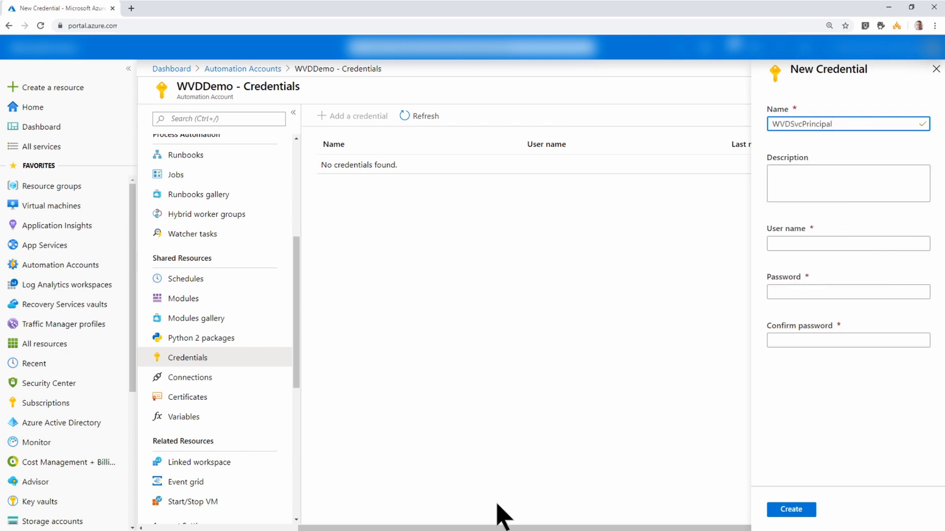
# - Fill in the credential's user name, enter and confirm its password, and create the credential
pyautogui.click(494, 530)
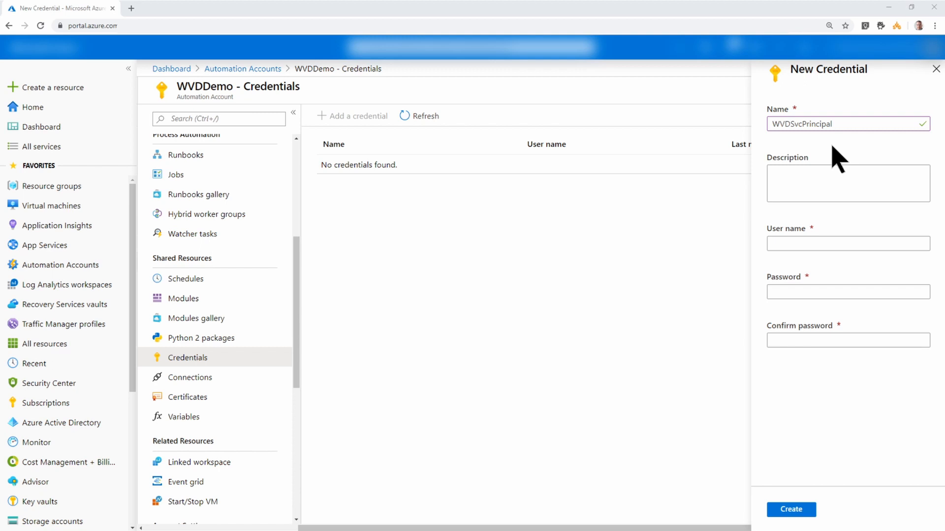
pyautogui.click(816, 241)
pyautogui.write('d')
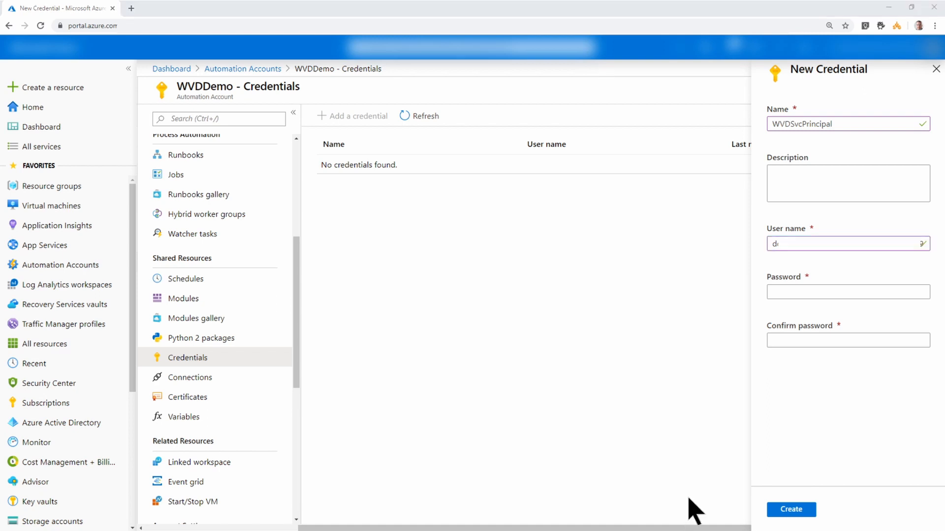
pyautogui.rightClick(864, 296)
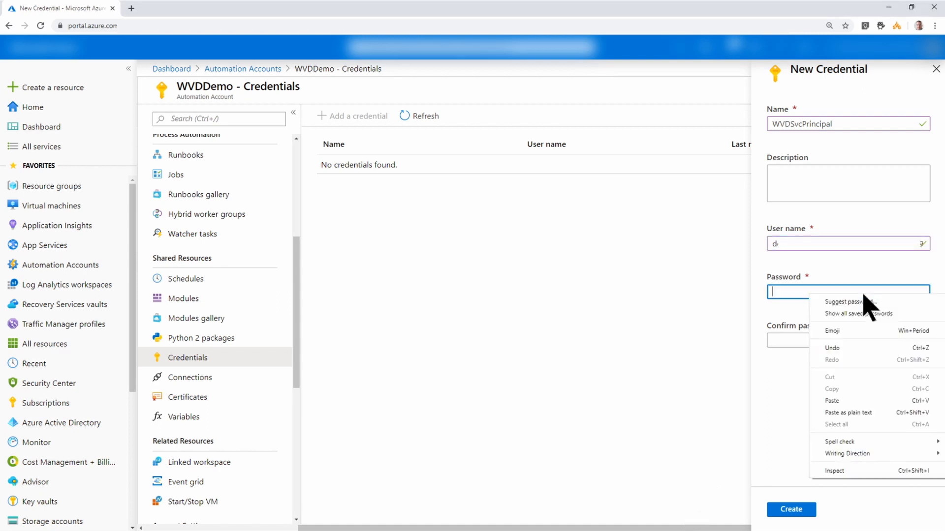
pyautogui.click(814, 298)
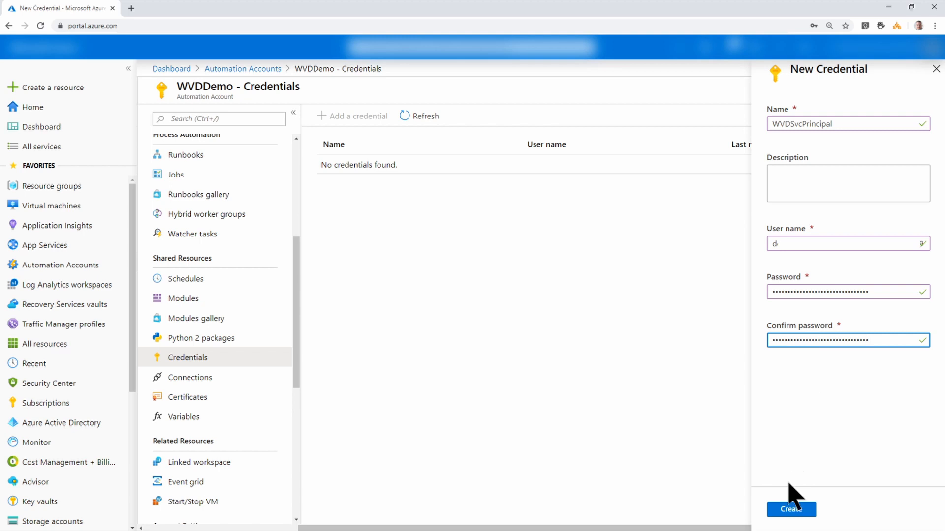
pyautogui.click(785, 512)
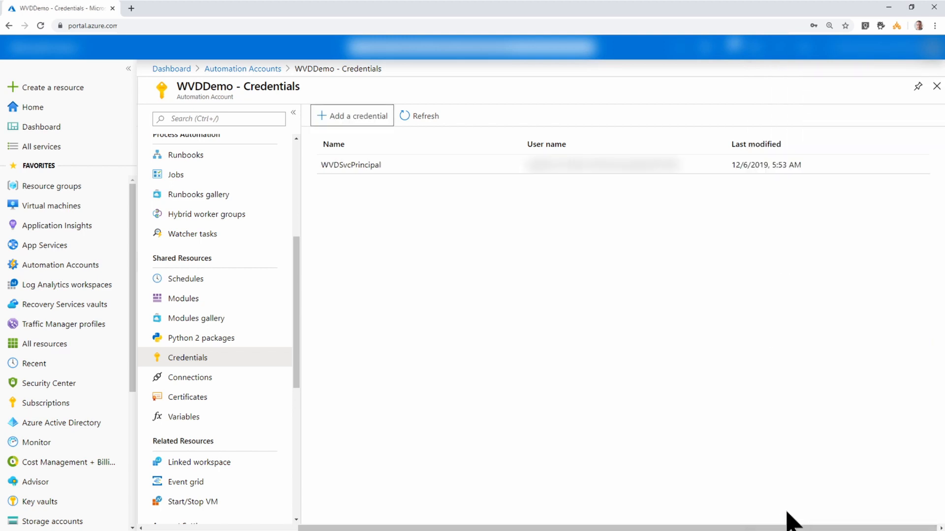
pyautogui.click(217, 416)
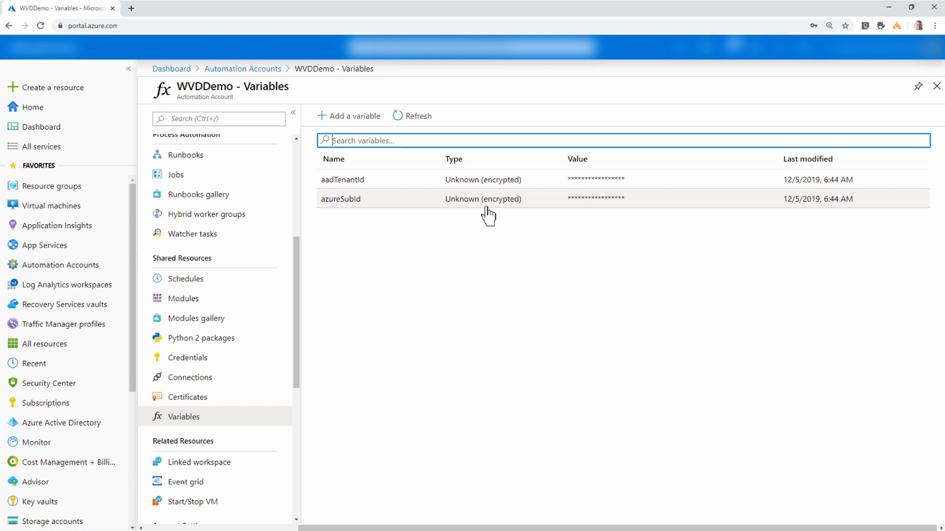
pyautogui.click(334, 119)
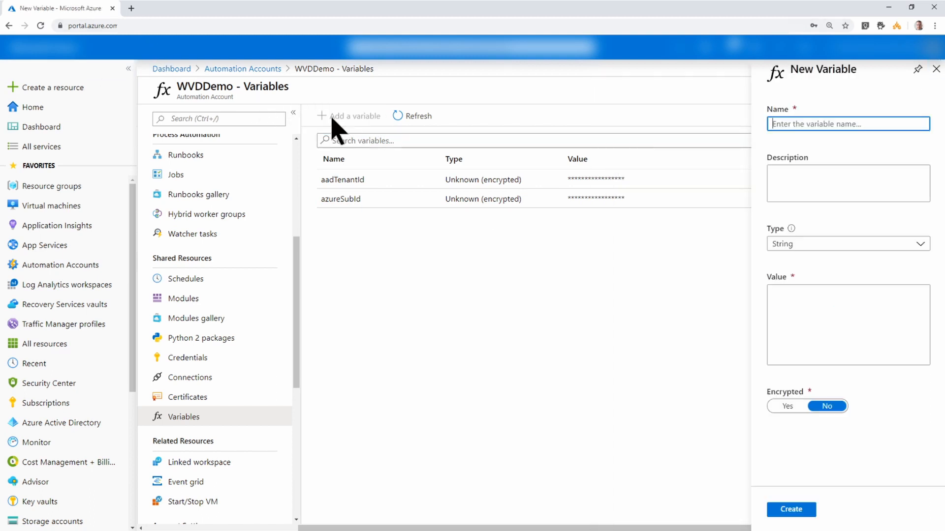
pyautogui.click(788, 406)
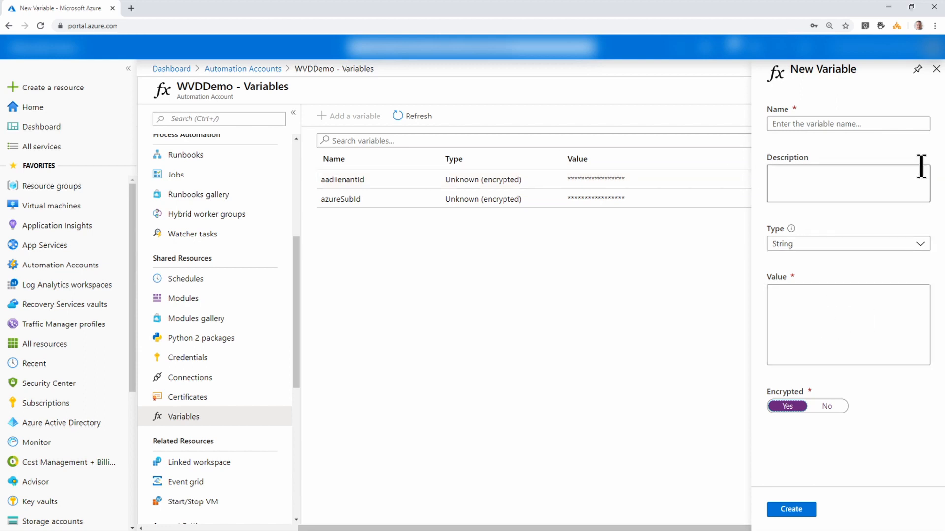
pyautogui.click(936, 69)
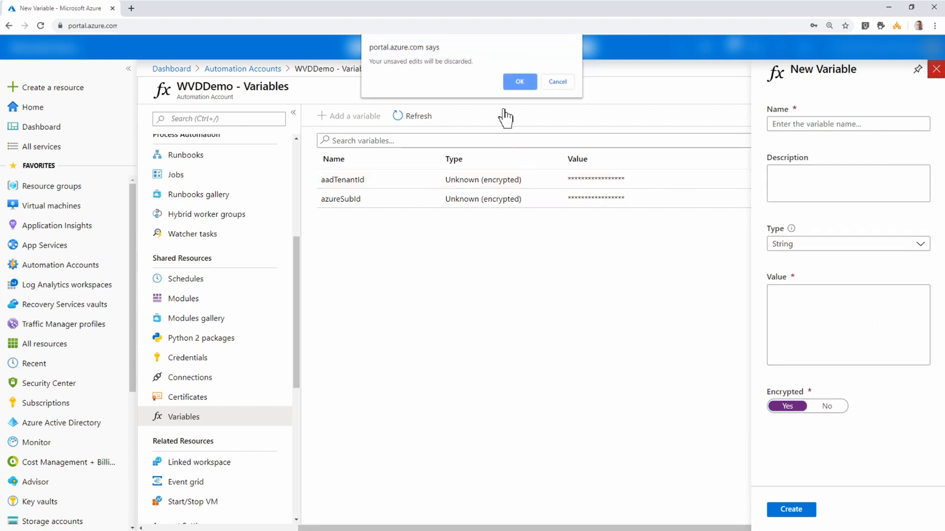
pyautogui.click(517, 83)
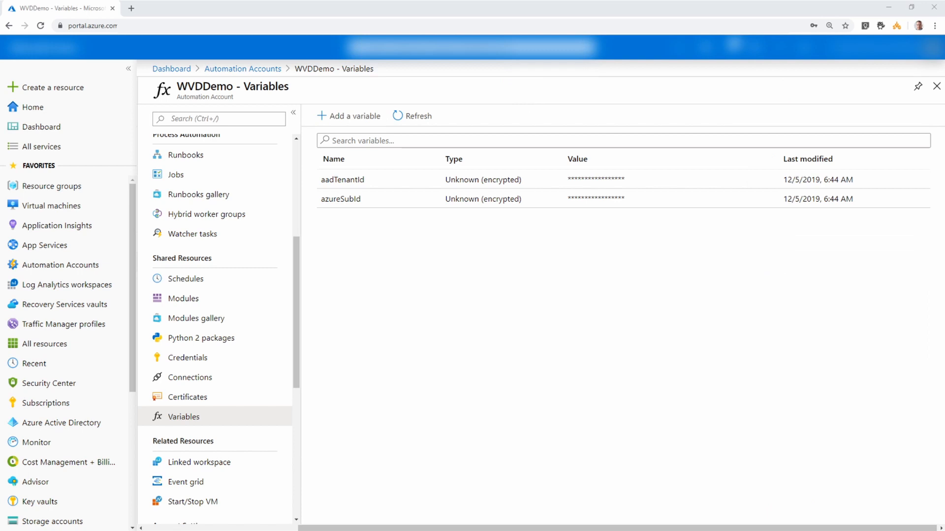
# - Check the import status of the modules in WVDDemo and try to update the Azure modules
pyautogui.click(205, 298)
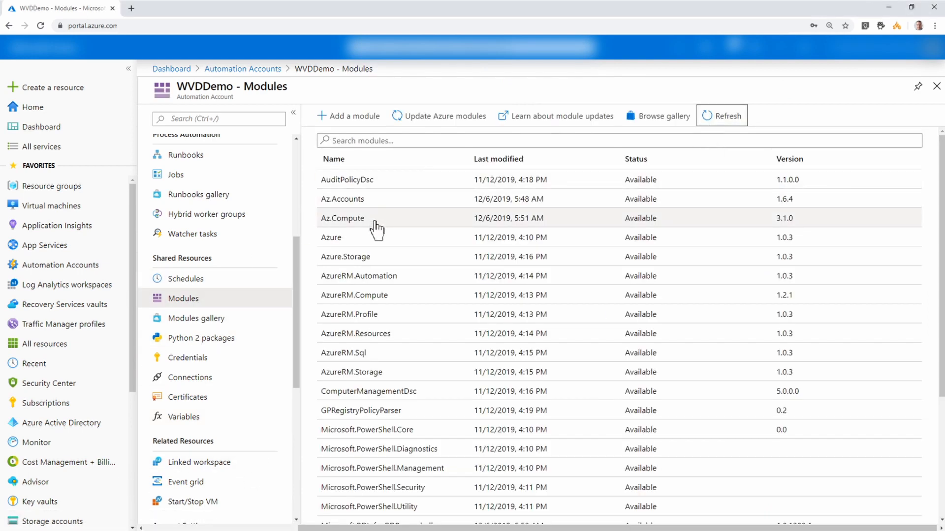
pyautogui.scroll(-3, 362, 372)
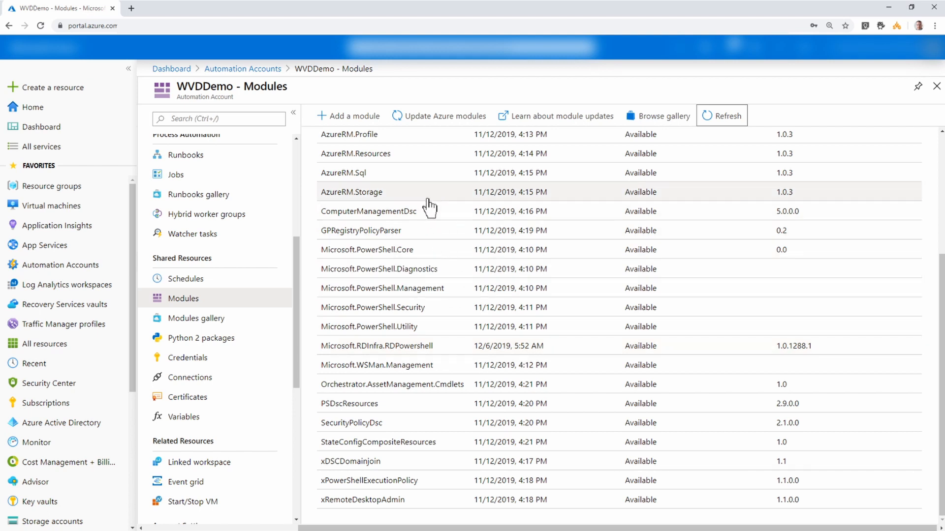
pyautogui.click(431, 122)
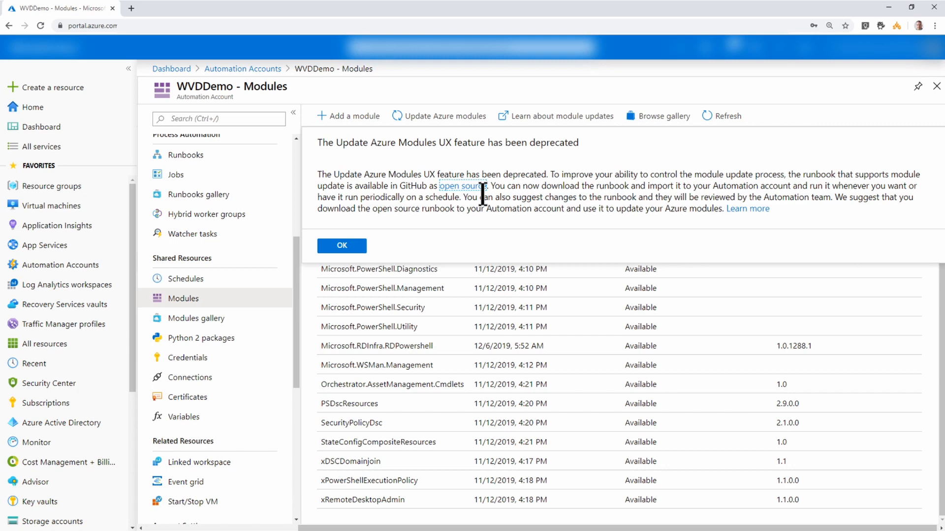
pyautogui.click(325, 246)
# - Create a PowerShell runbook named ScaleHostPool in the WVDDemo account
pyautogui.click(236, 163)
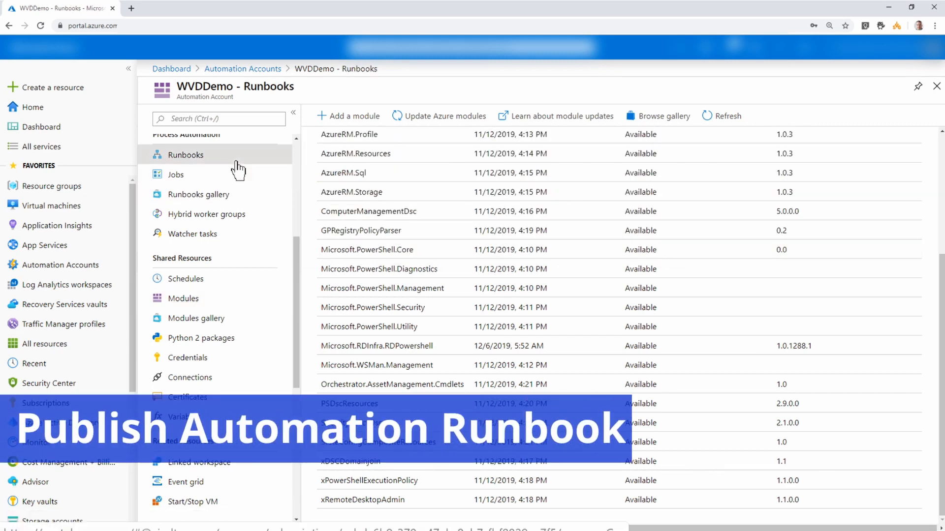
pyautogui.click(349, 118)
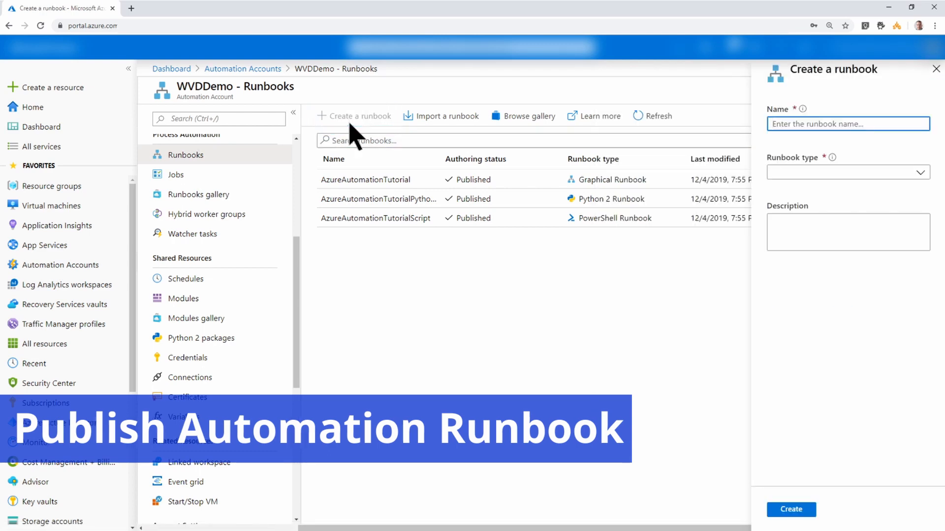
pyautogui.write('ScaleHostPool')
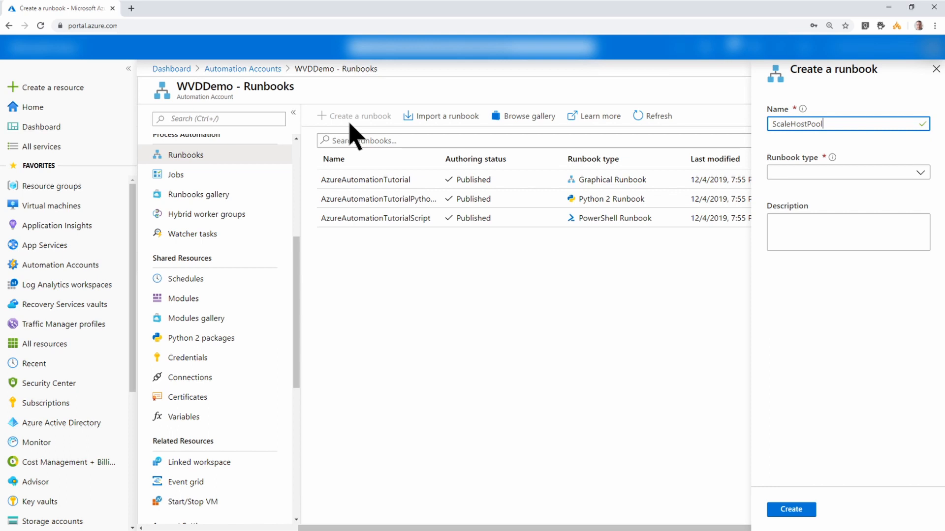
pyautogui.click(861, 172)
pyautogui.click(784, 190)
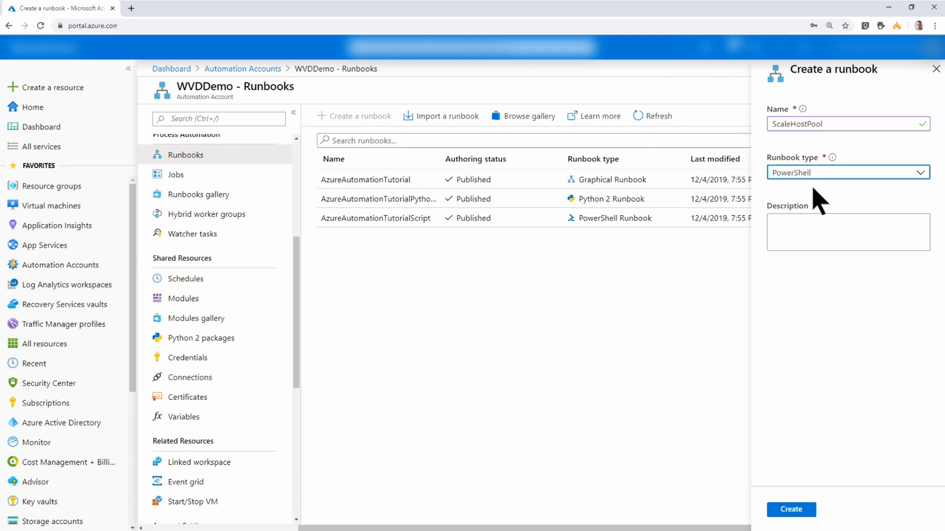
pyautogui.click(790, 511)
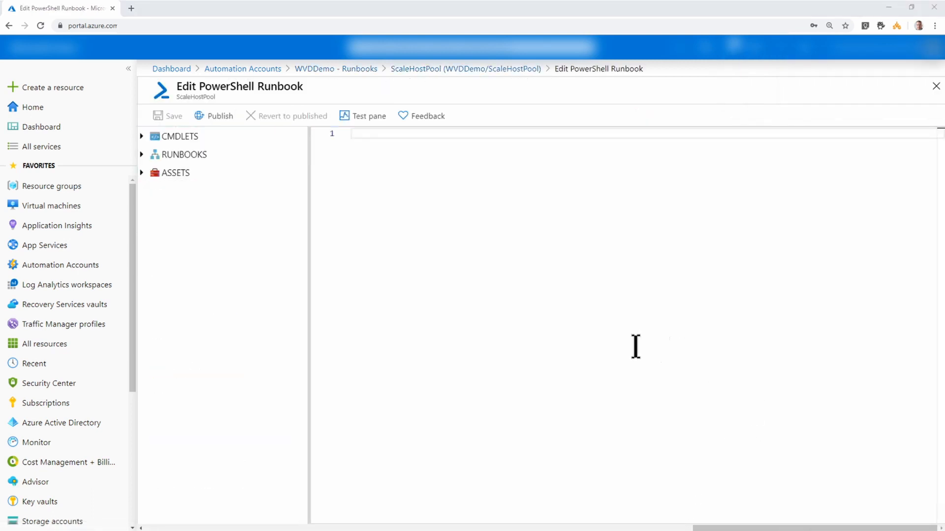
# - Paste the copied host pool scaling script into the ScaleHostPool runbook and save it
pyautogui.click(557, 337)
pyautogui.rightClick(557, 338)
pyautogui.click(500, 331)
pyautogui.hotkey('ctrl', 'v')
pyautogui.scroll(5, 559, 315)
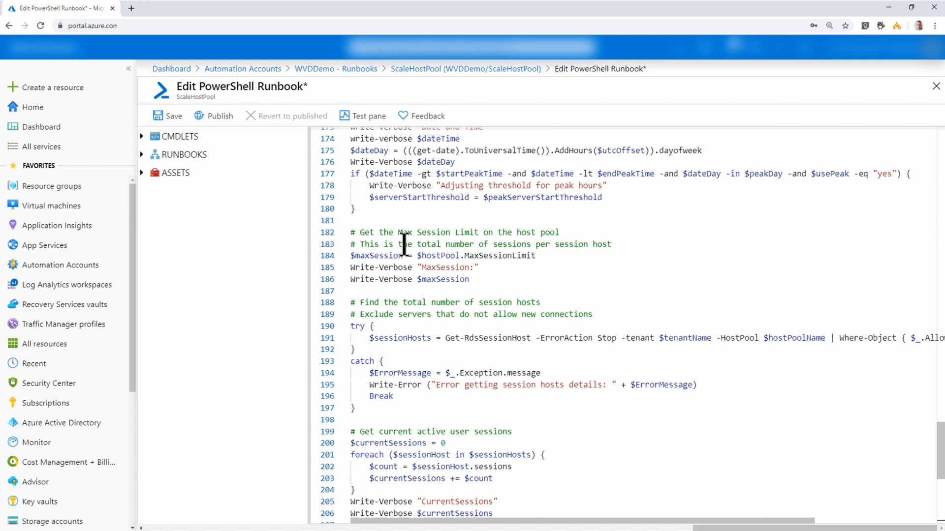
pyautogui.click(173, 118)
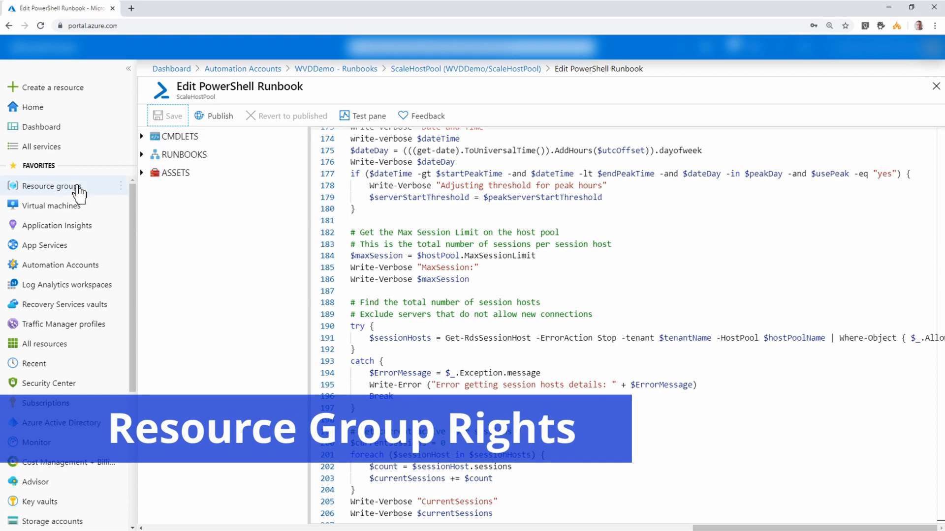
# - Open the access control (IAM) settings of the WVDHP01 resource group
pyautogui.click(63, 194)
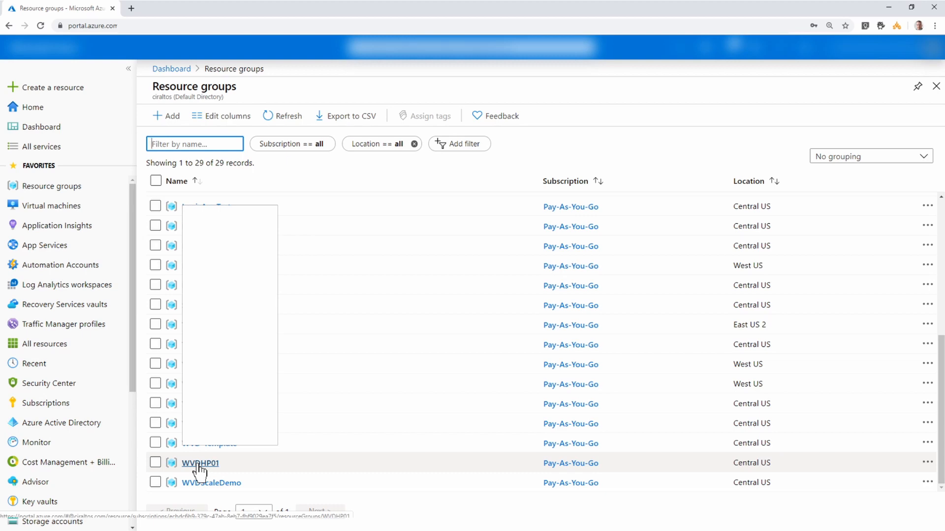
pyautogui.click(199, 465)
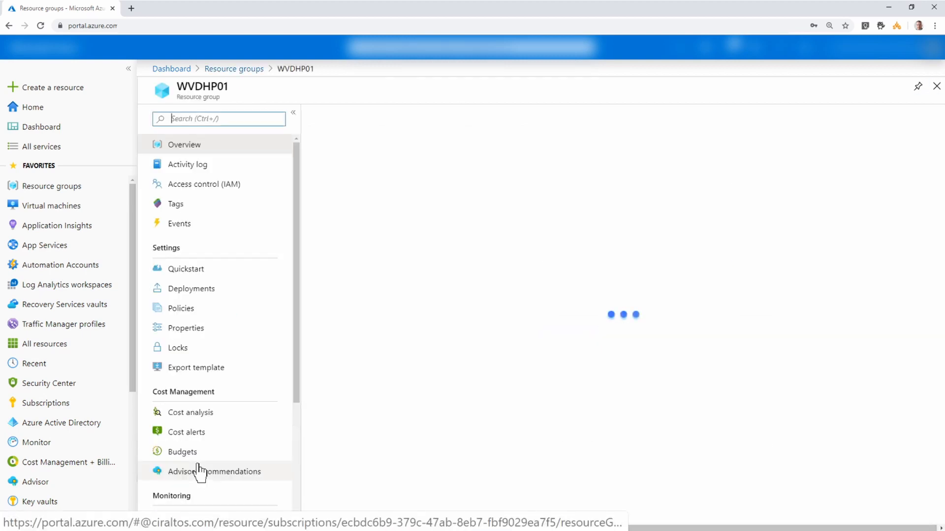
pyautogui.click(210, 187)
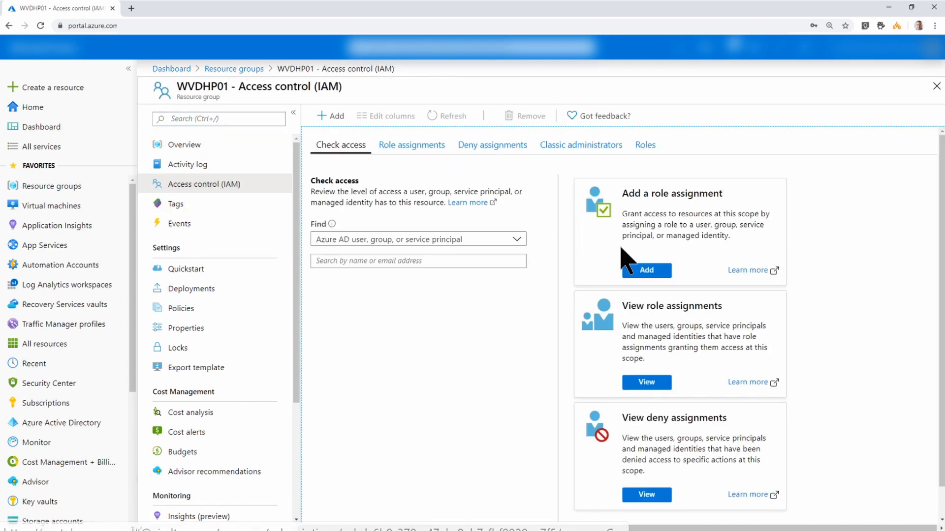
# - Prepare a Contributor role assignment for WVD Svc Principal on the WVDHP01 resource group, searching for wvd, and discard it
pyautogui.click(636, 272)
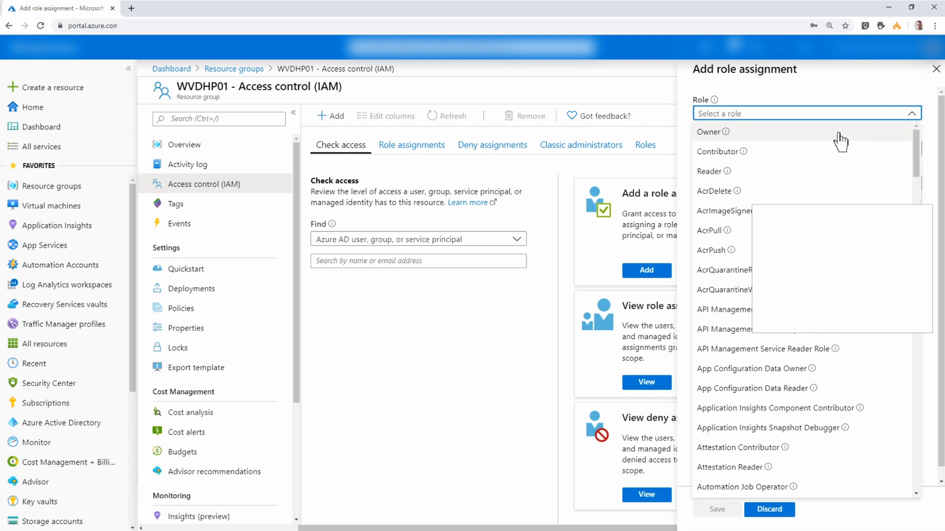
pyautogui.click(817, 153)
pyautogui.click(802, 183)
pyautogui.write('w')
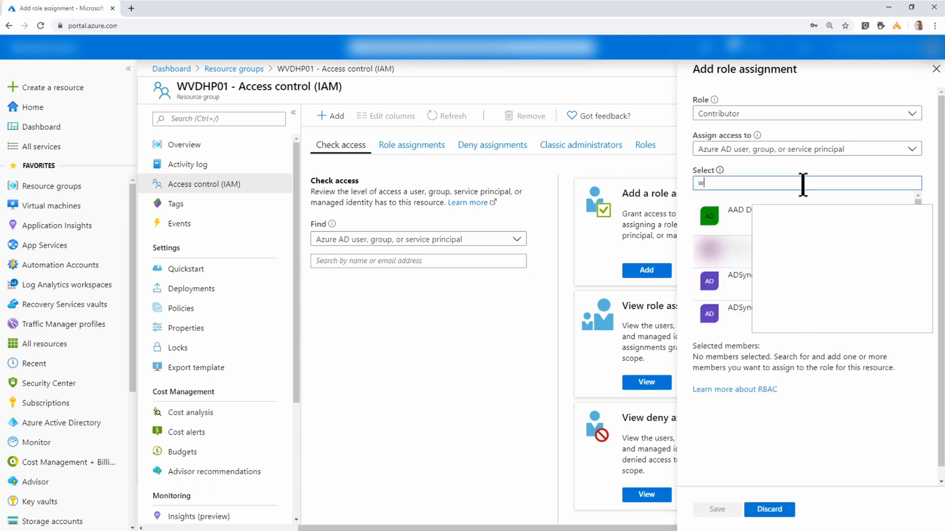
pyautogui.write('vd')
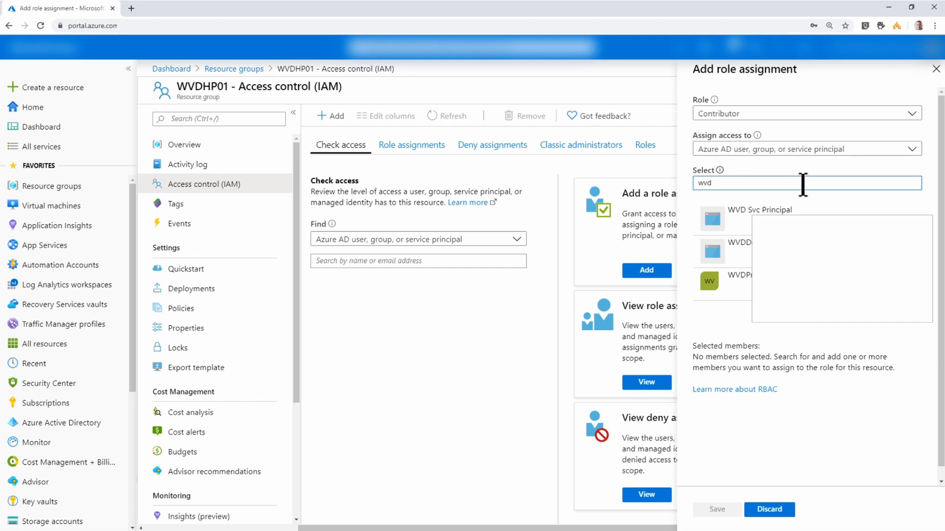
pyautogui.click(757, 214)
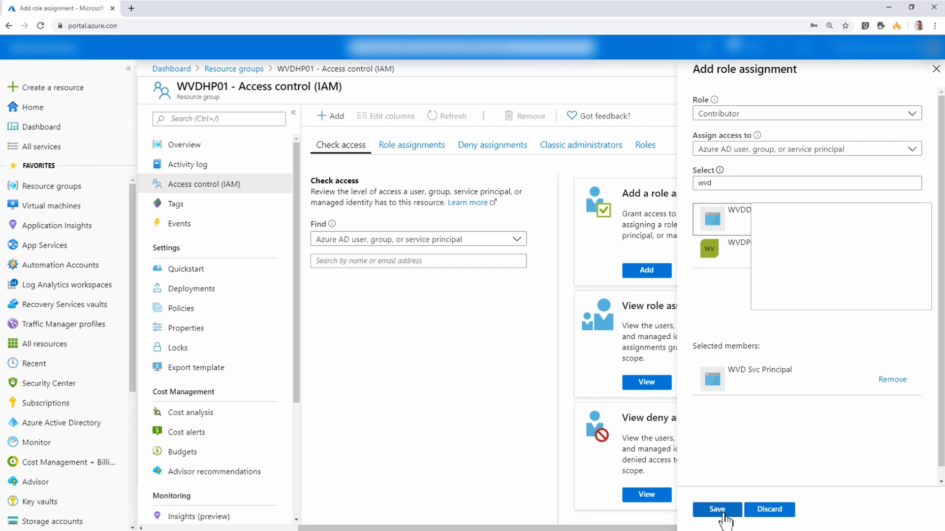
pyautogui.click(768, 511)
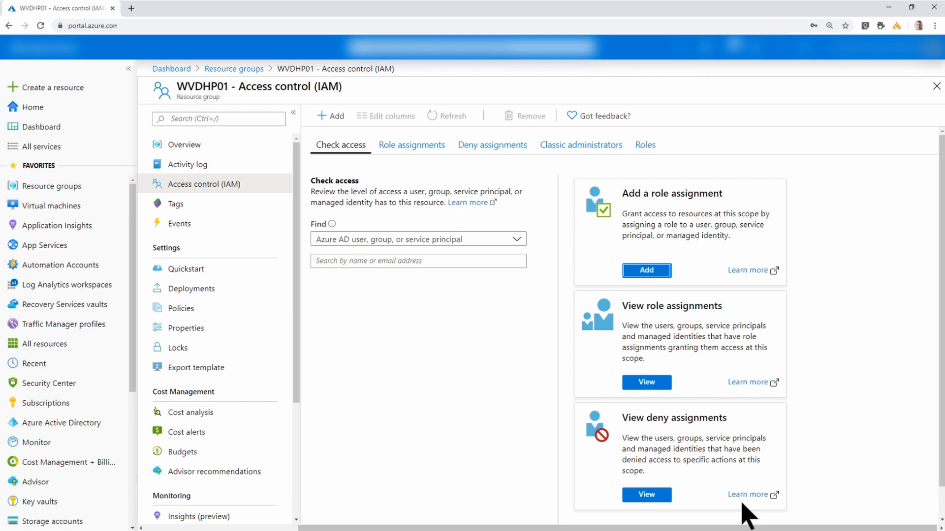
# - Open the ScaleHostPool runbook of the WVDDemo Automation account for editing
pyautogui.click(86, 268)
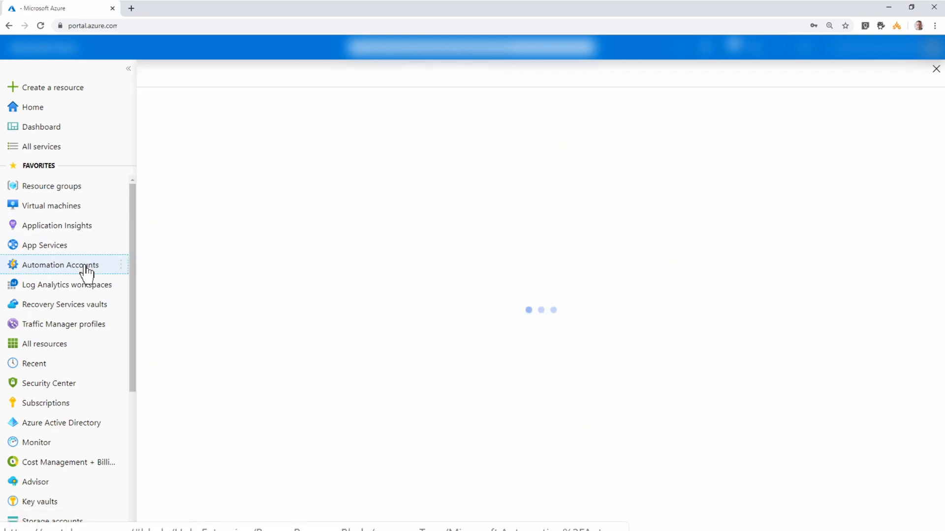
pyautogui.click(200, 282)
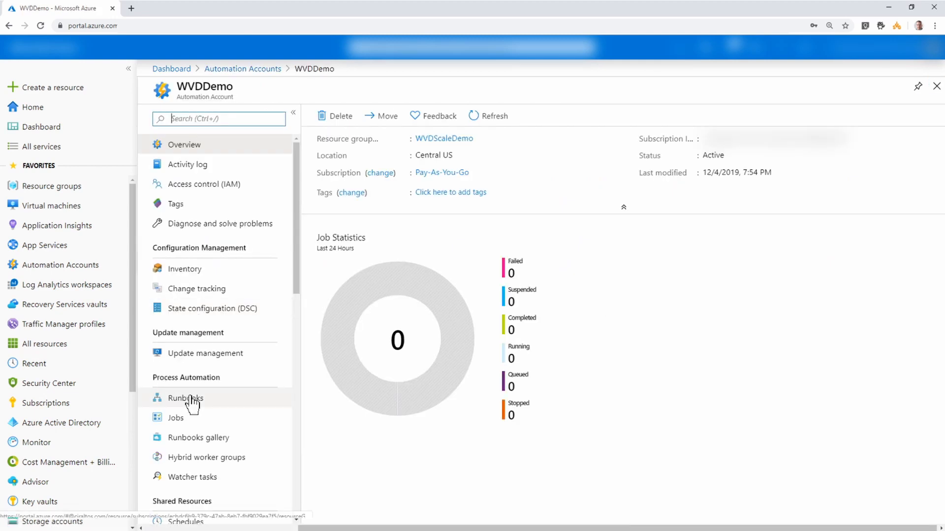
pyautogui.click(191, 401)
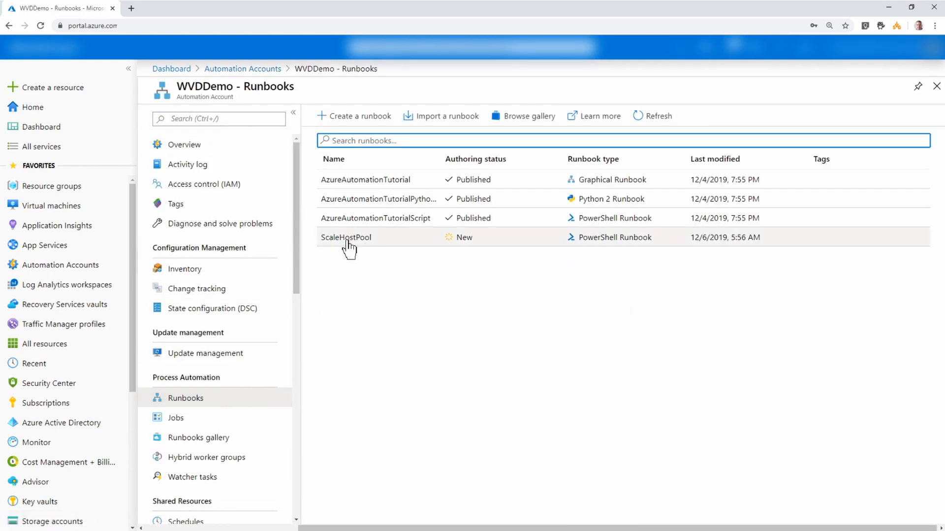
pyautogui.click(347, 238)
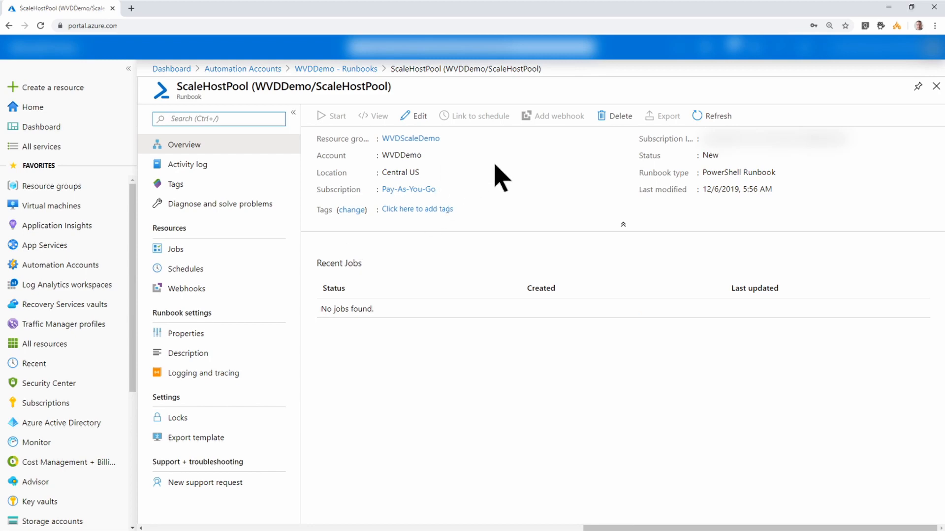
pyautogui.click(414, 118)
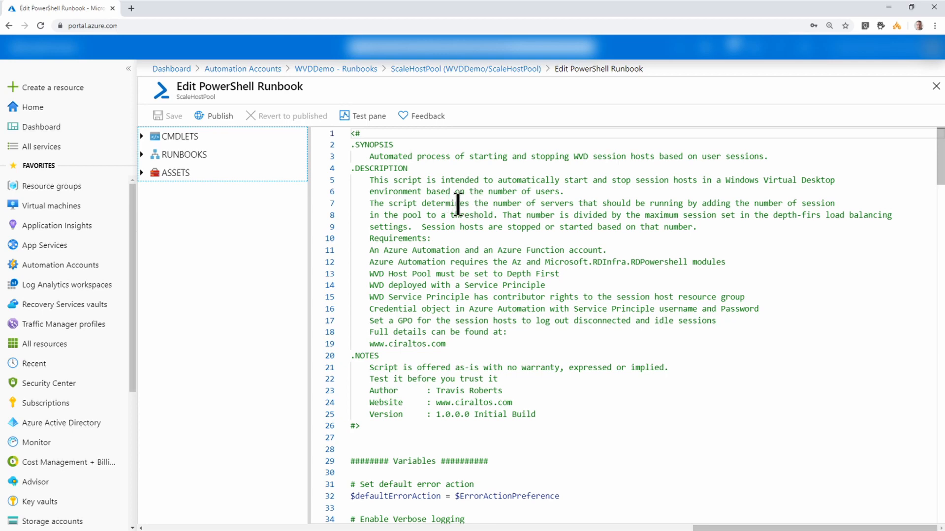
# - Review the runbook's variables section, covering logging, server start threshold, peak time settings, tenant and subscription IDs, resource group and host pool name
pyautogui.scroll(-3, 458, 204)
pyautogui.scroll(-5, 458, 204)
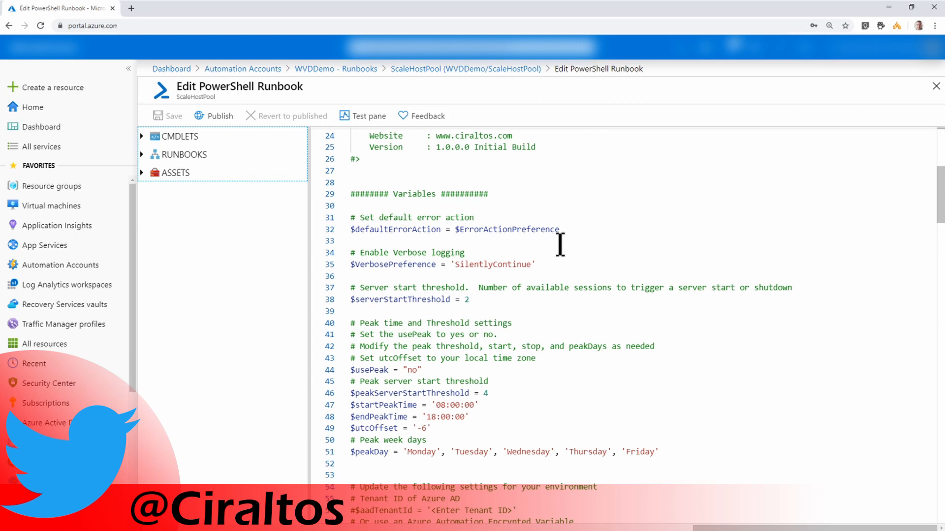
pyautogui.scroll(-1, 560, 245)
pyautogui.scroll(-3, 561, 245)
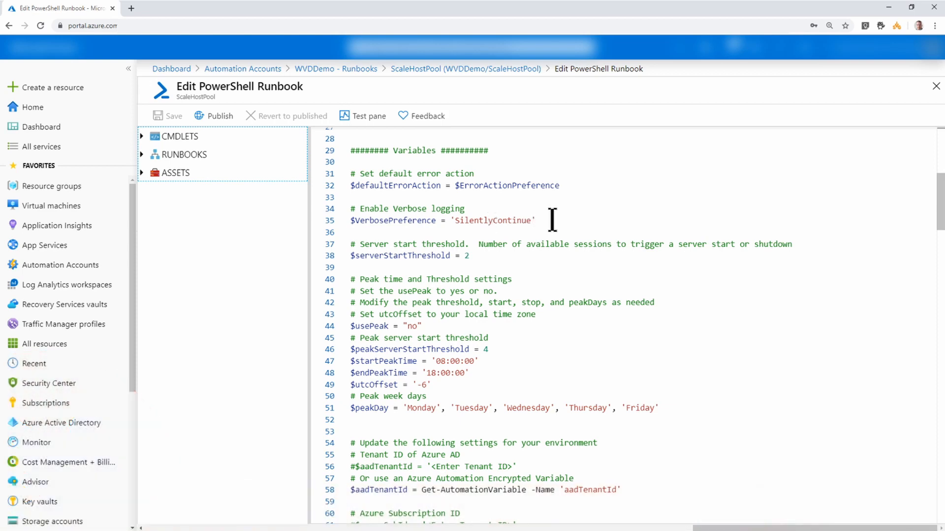
pyautogui.scroll(-2, 507, 212)
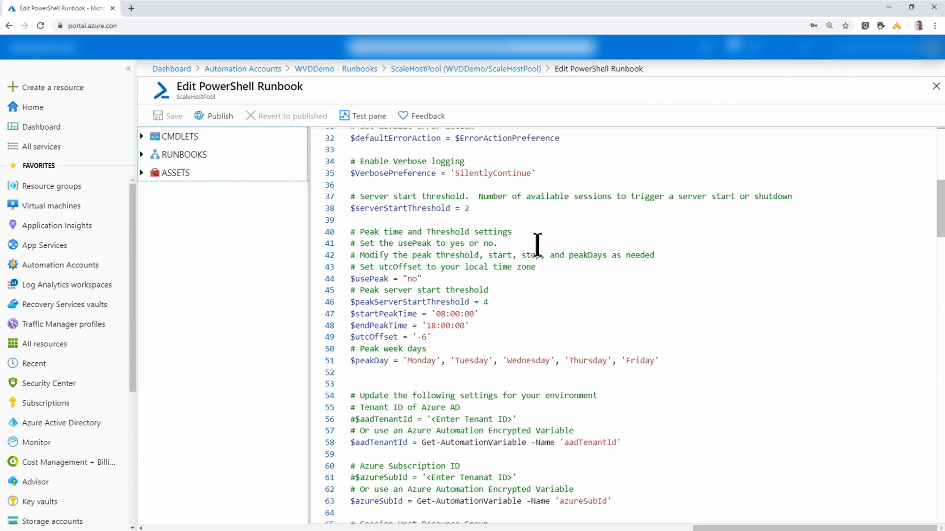
pyautogui.scroll(-1, 417, 279)
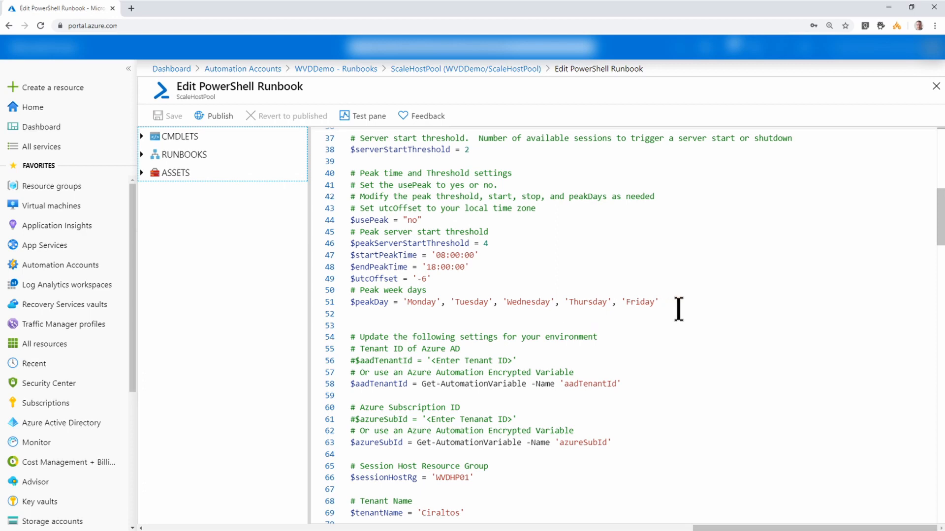
pyautogui.scroll(-3, 679, 309)
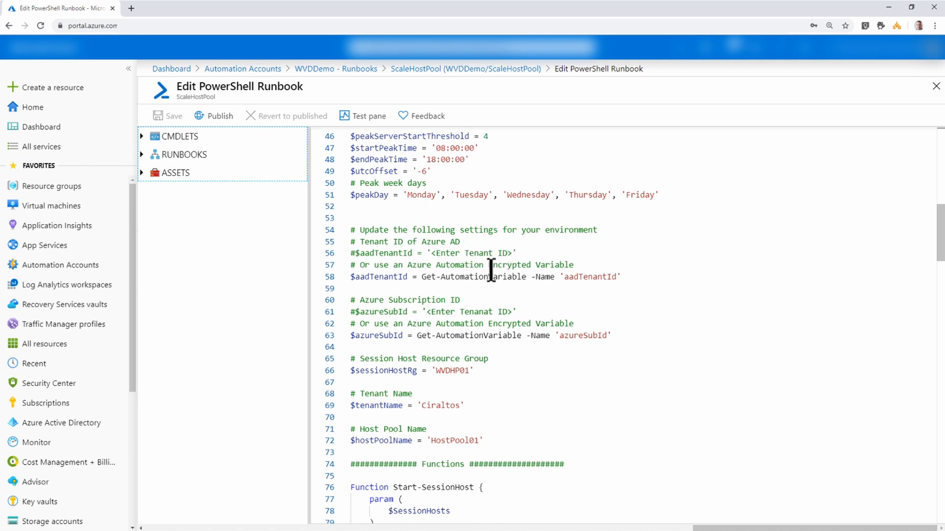
pyautogui.scroll(-1, 487, 279)
pyautogui.scroll(-3, 397, 317)
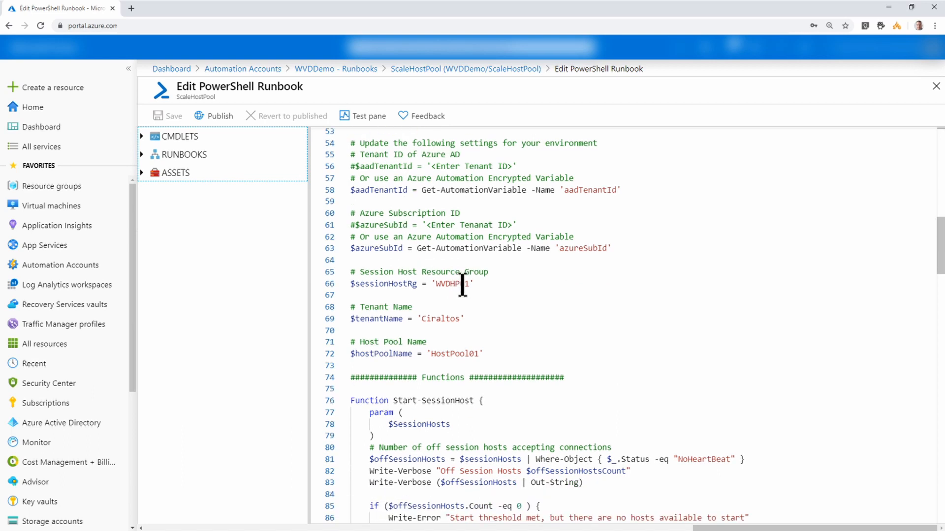
pyautogui.scroll(-2, 458, 285)
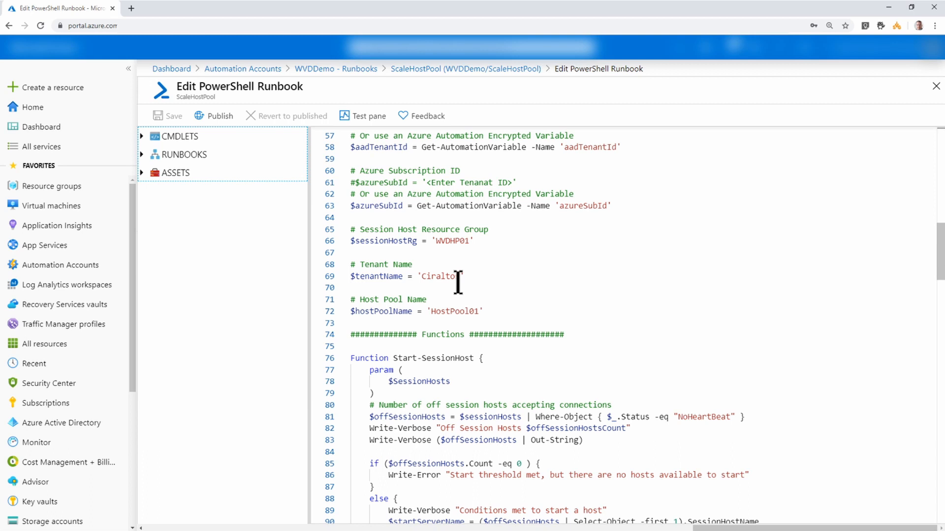
pyautogui.scroll(-2, 463, 310)
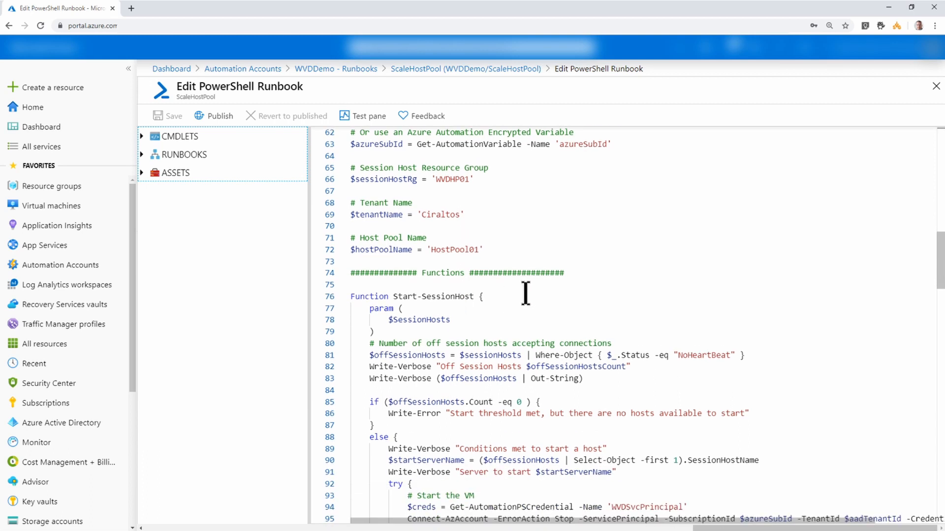
# - Review the script execution section, covering the WVD login, host pool retrieval, depth-first check, peak time threshold adjustment and maximum session limit
pyautogui.scroll(-6, 629, 290)
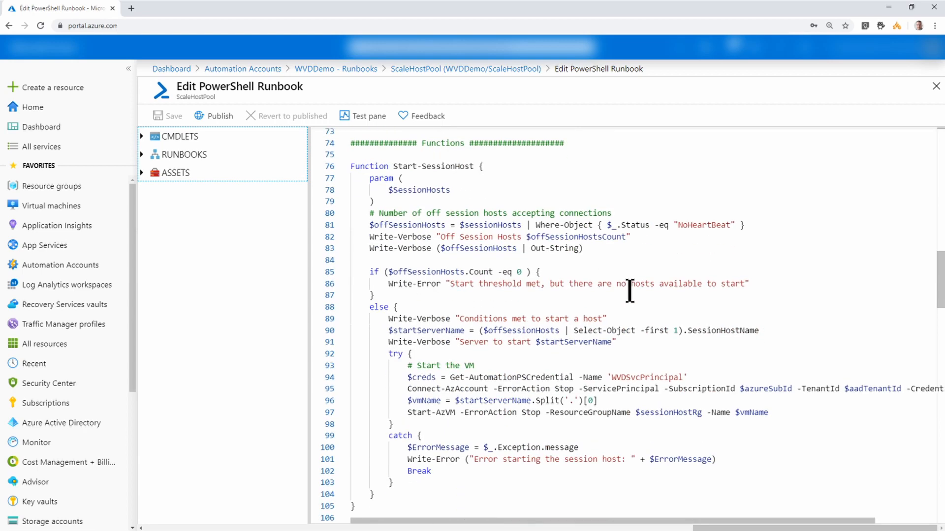
pyautogui.scroll(-12, 629, 291)
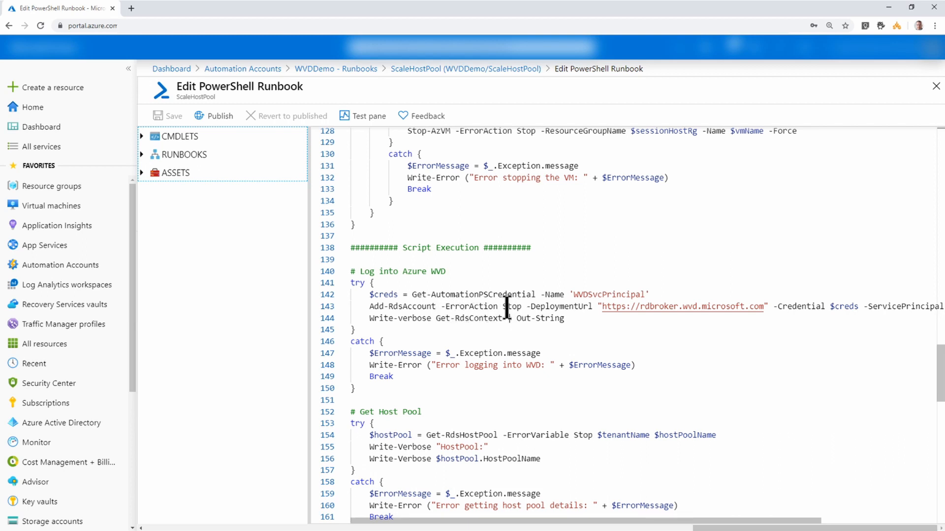
pyautogui.scroll(-2, 507, 306)
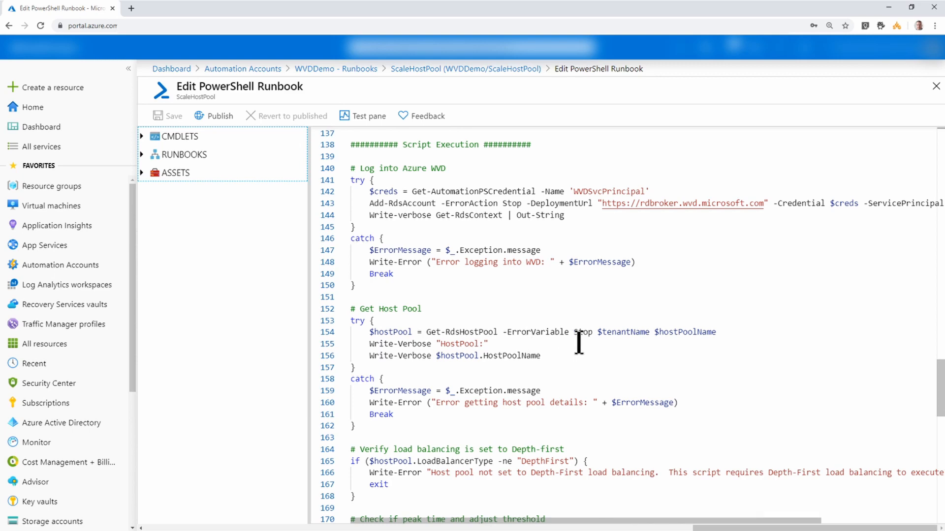
pyautogui.scroll(-2, 569, 344)
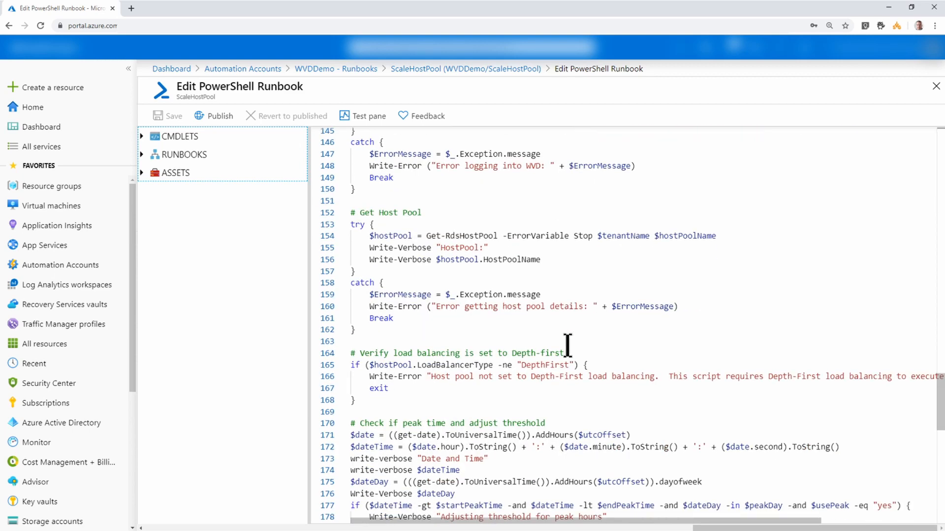
pyautogui.scroll(-2, 555, 349)
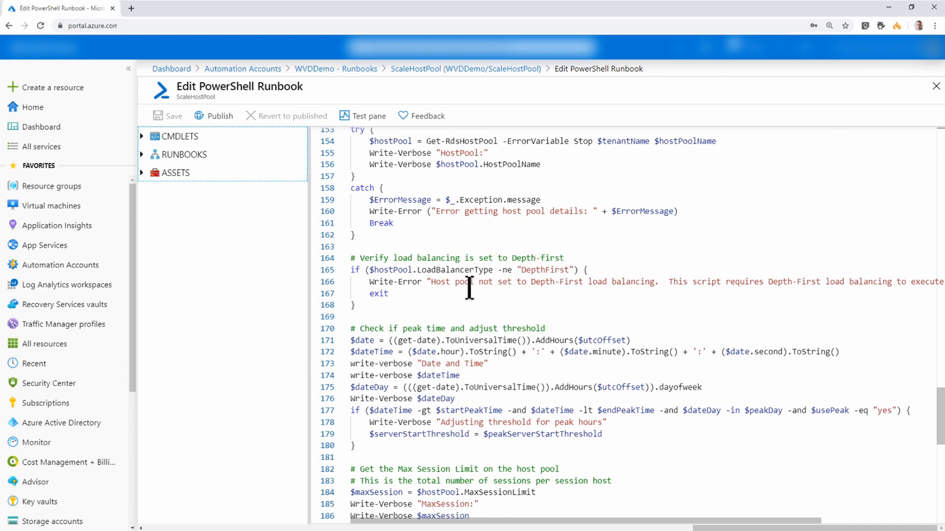
pyautogui.scroll(-1, 427, 292)
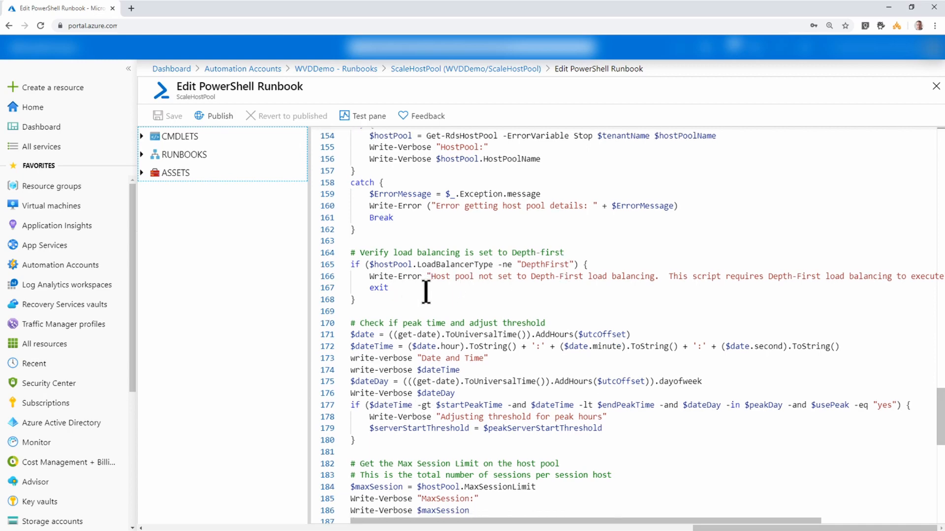
pyautogui.scroll(-2, 426, 292)
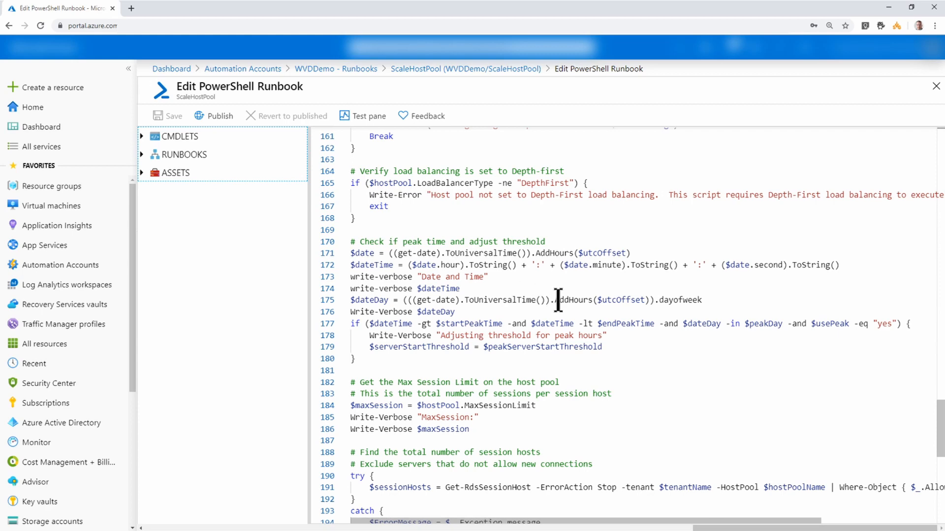
pyautogui.scroll(-1, 565, 299)
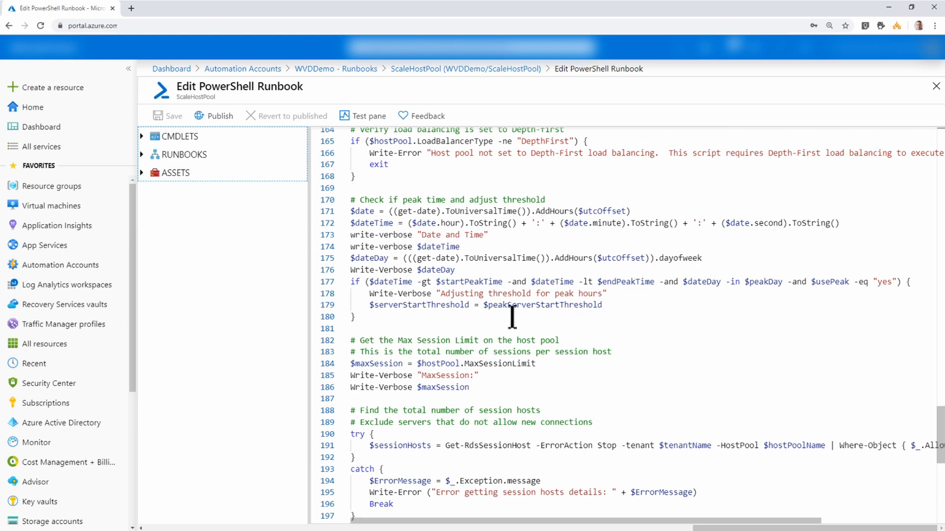
pyautogui.scroll(-2, 518, 282)
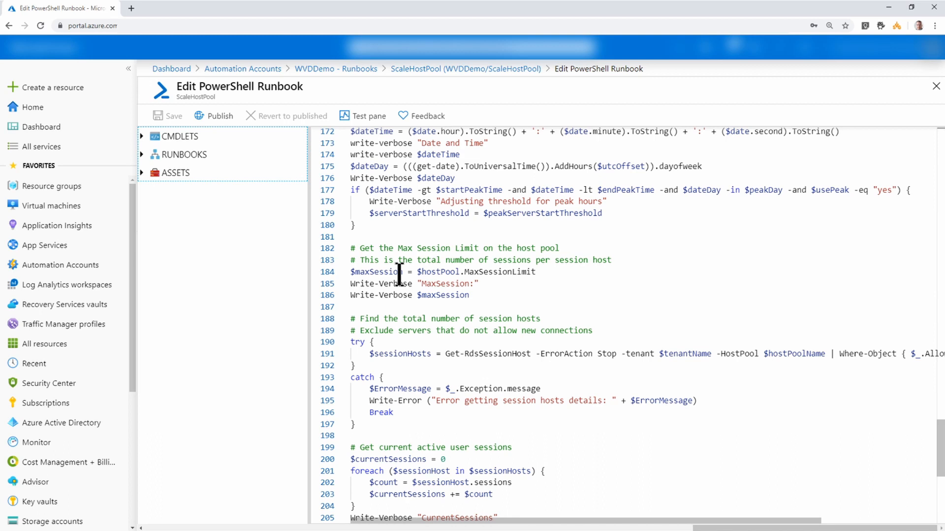
pyautogui.scroll(-3, 490, 286)
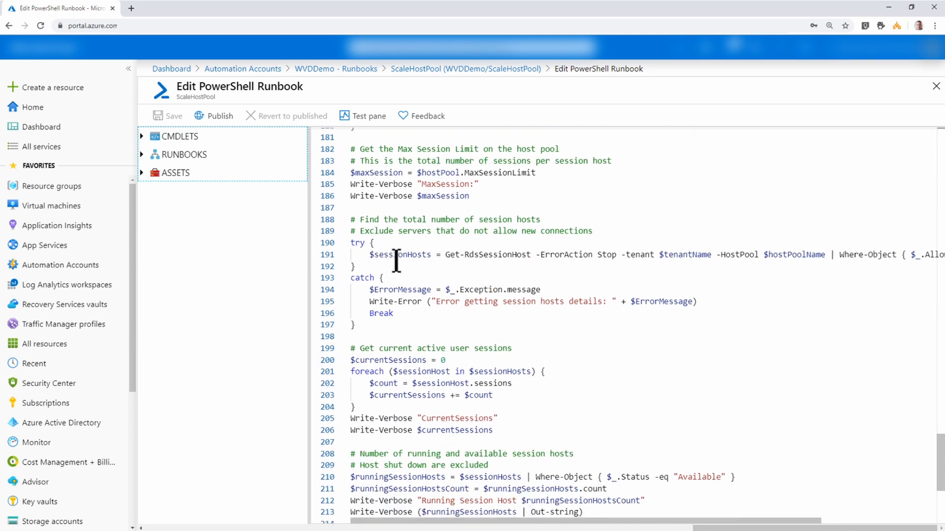
# - Examine the AllowNewSession filter on the session host query, then the session counts, host target calculation and start/stop conditions
pyautogui.hscroll(1, 415, 262)
pyautogui.hscroll(5, 414, 262)
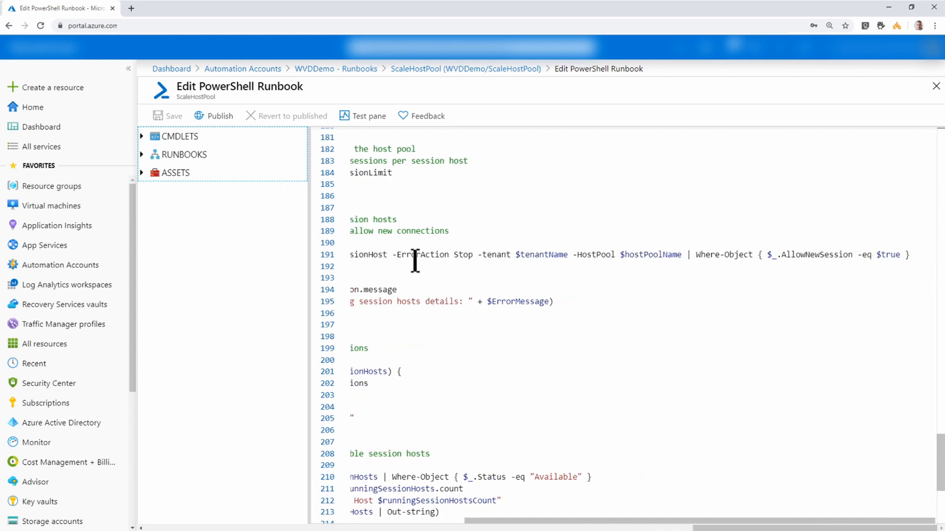
pyautogui.moveTo(690, 254); pyautogui.dragTo(915, 261)
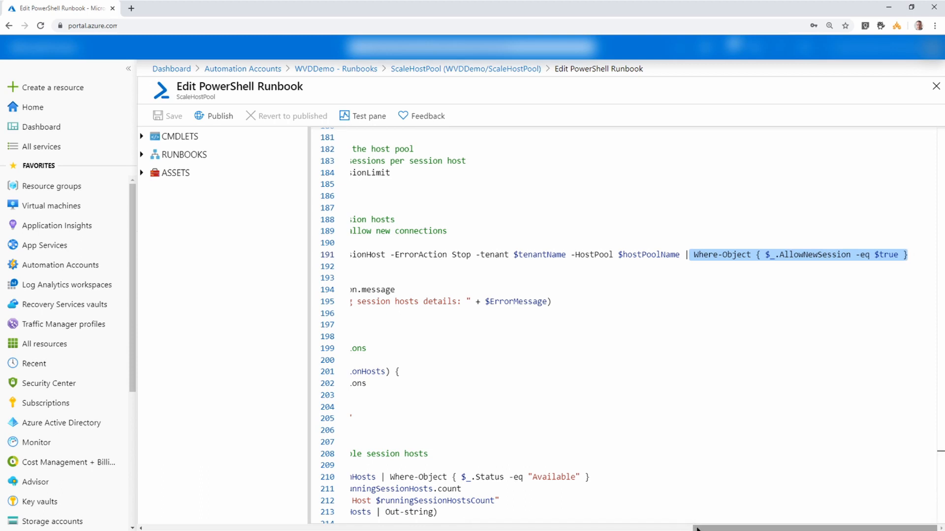
pyautogui.hscroll(-5, 588, 512)
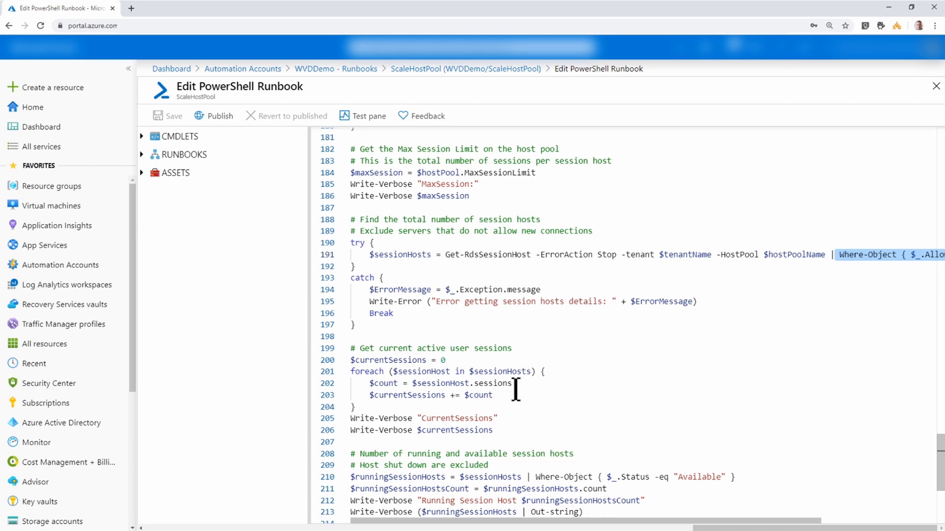
pyautogui.scroll(-4, 516, 388)
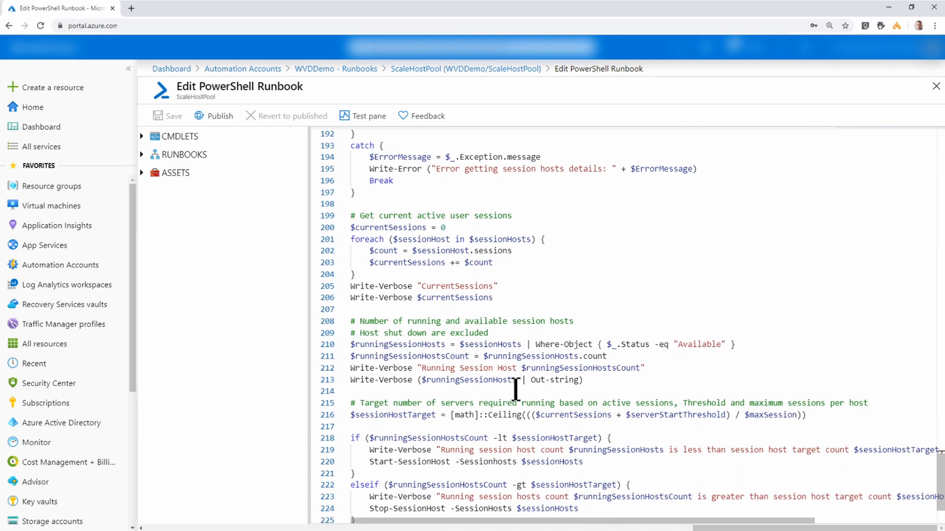
pyautogui.scroll(-3, 516, 389)
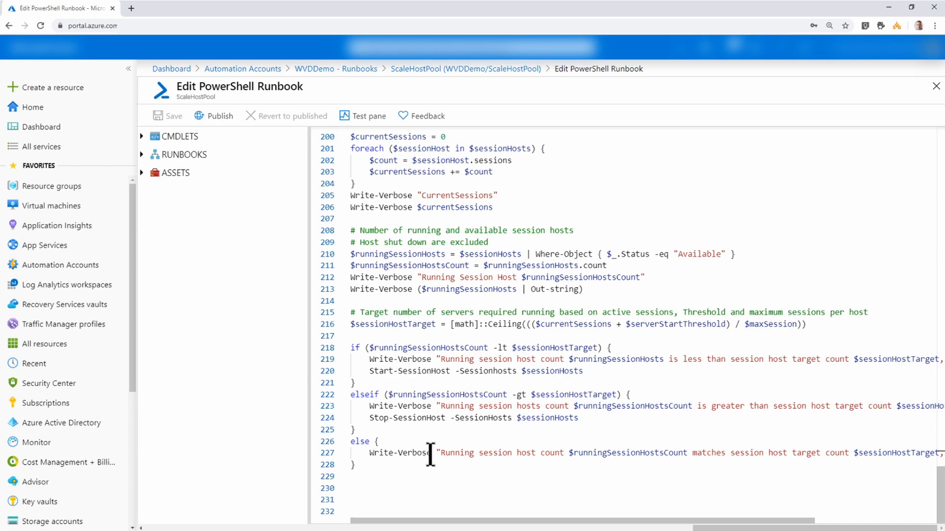
# - Review the Start-SessionHost function, covering the check for powered-off hosts, the no-hosts-available error and the VM start commands
pyautogui.scroll(20, 456, 453)
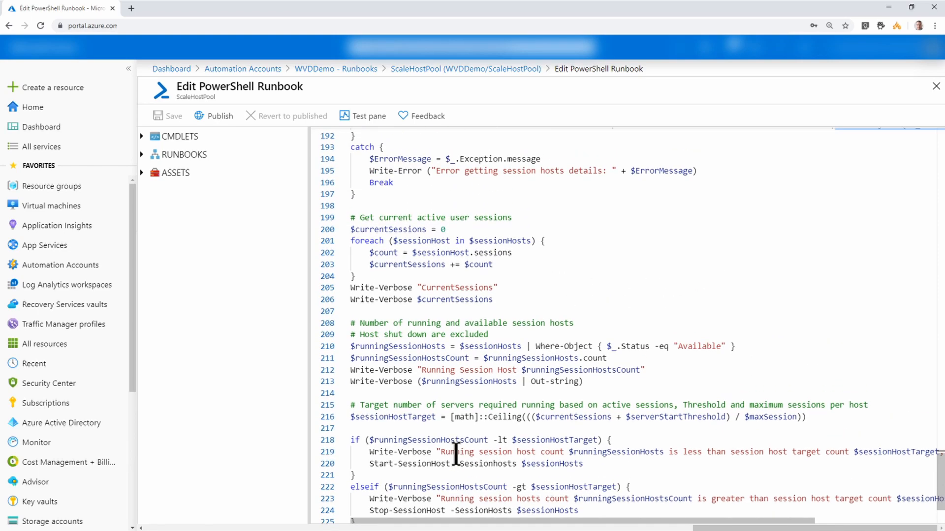
pyautogui.scroll(10, 456, 453)
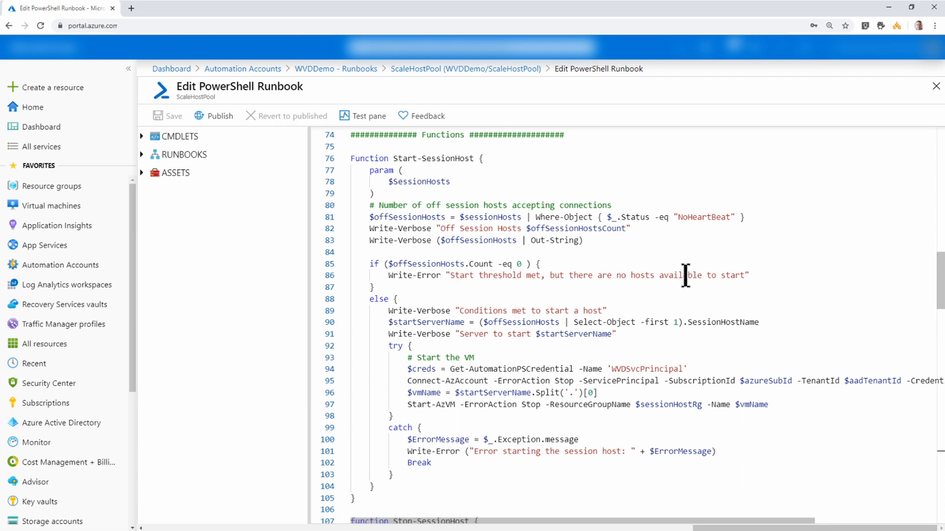
pyautogui.moveTo(771, 275); pyautogui.dragTo(389, 277)
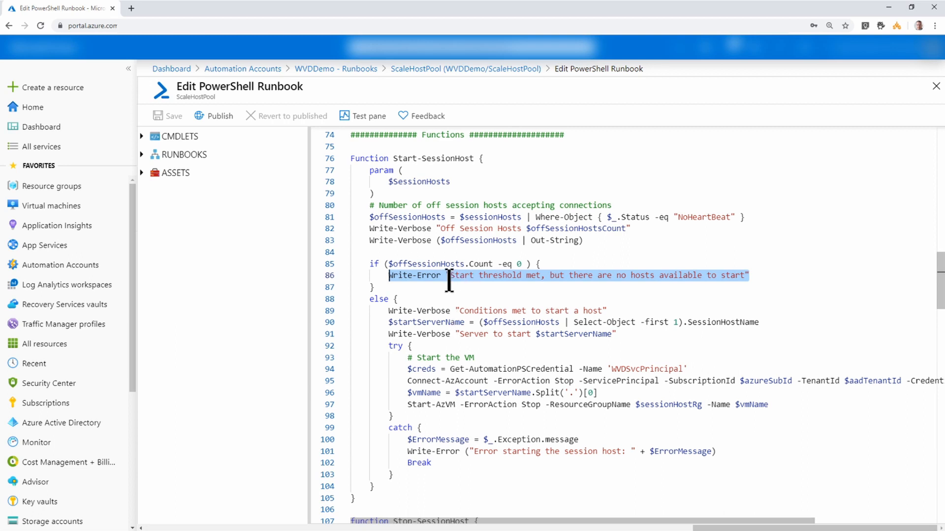
pyautogui.scroll(-2, 563, 288)
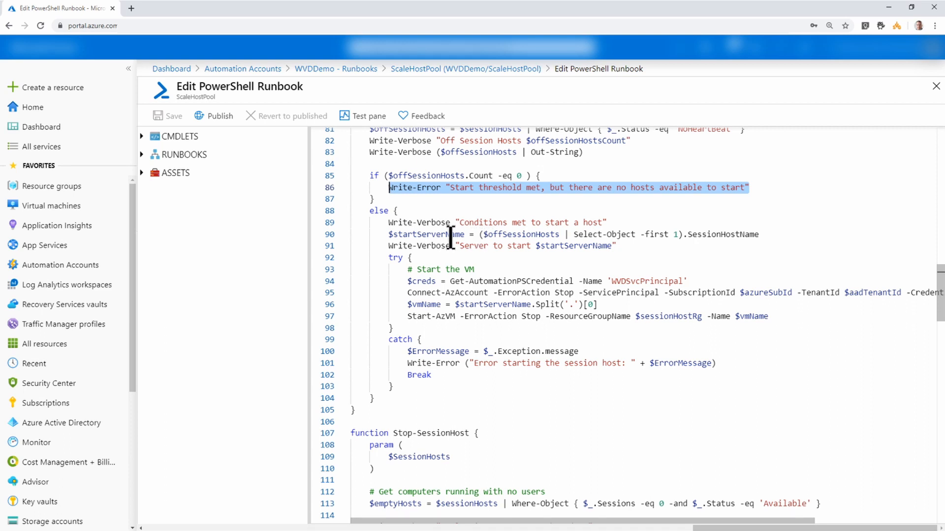
pyautogui.scroll(-1, 573, 244)
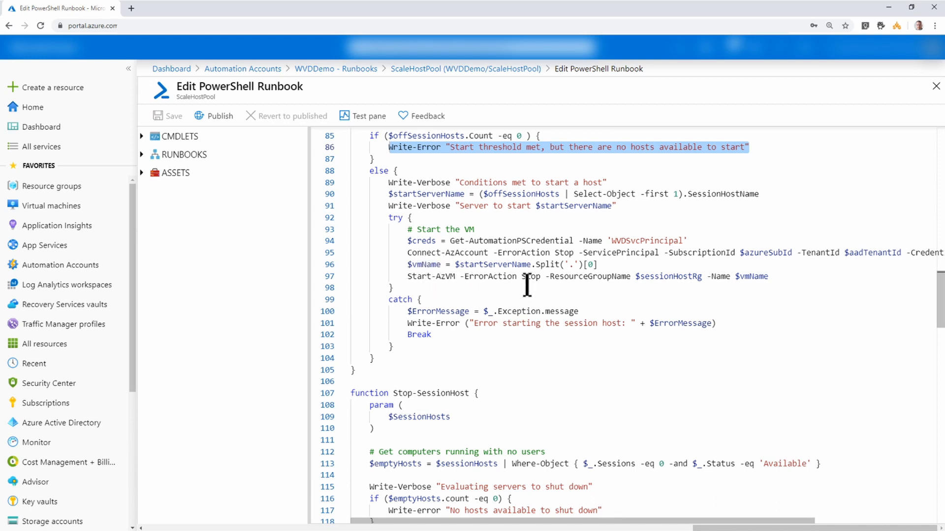
pyautogui.scroll(-1, 526, 285)
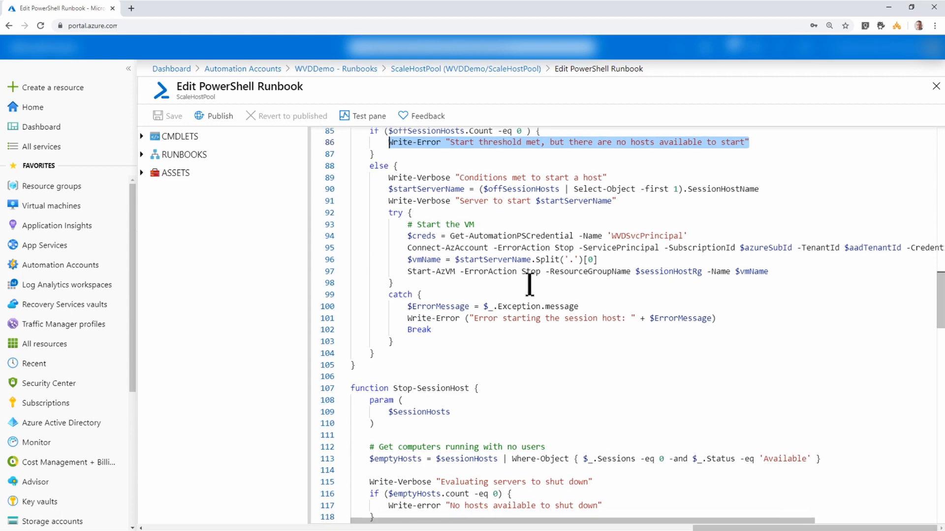
pyautogui.scroll(-4, 529, 284)
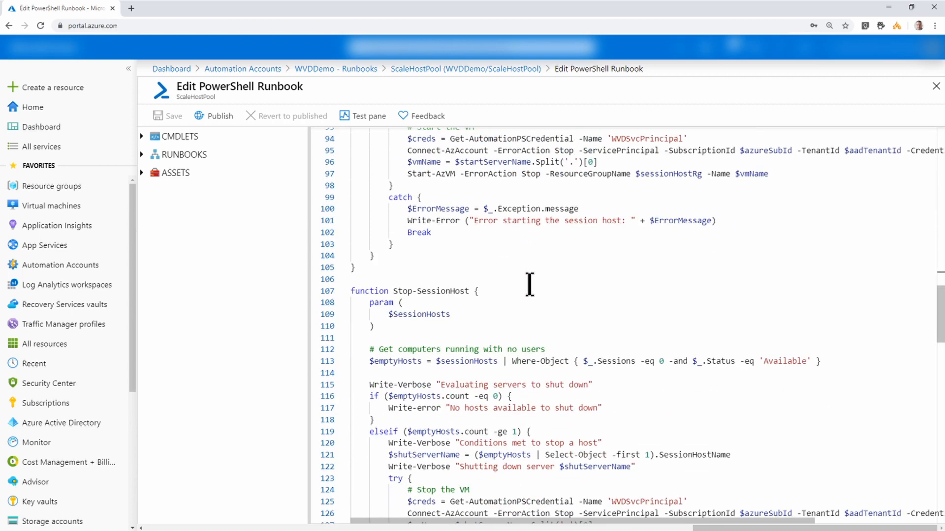
# - Review the Stop-SessionHost function, covering the empty host selection, the shutdown conditions and the VM stop commands
pyautogui.scroll(-4, 529, 284)
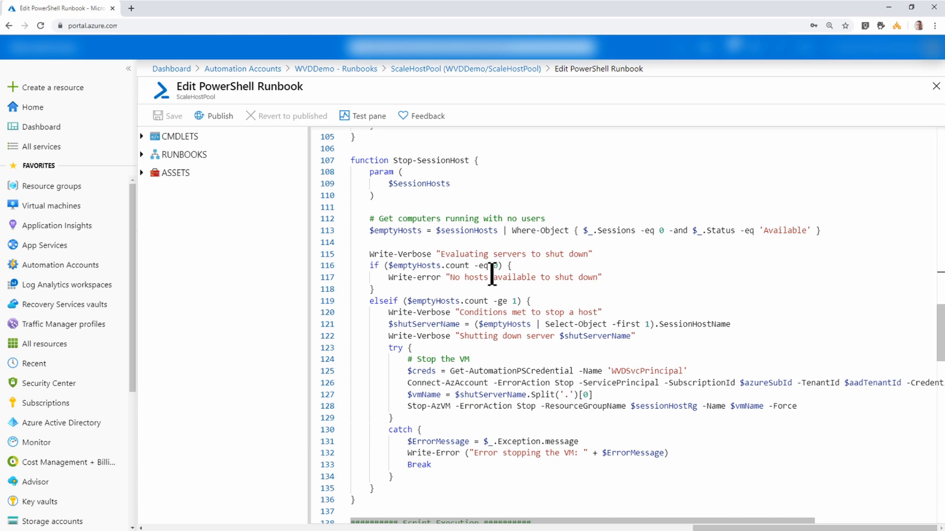
pyautogui.click(510, 259)
pyautogui.write('{')
pyautogui.scroll(-2, 498, 279)
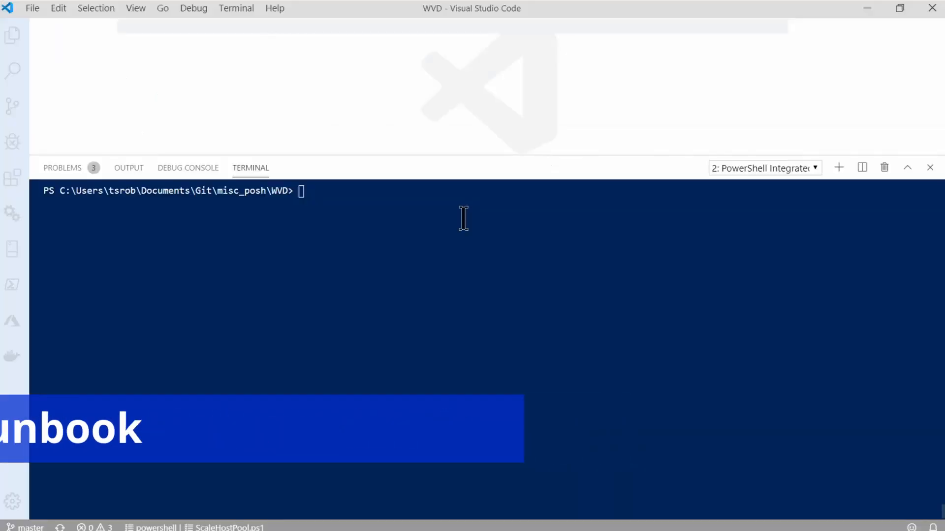
# - In the Visual Studio Code terminal, list SessionHostName, Sessions and Status for the session hosts of tenant ciraltos, hostpool01
pyautogui.click(463, 218)
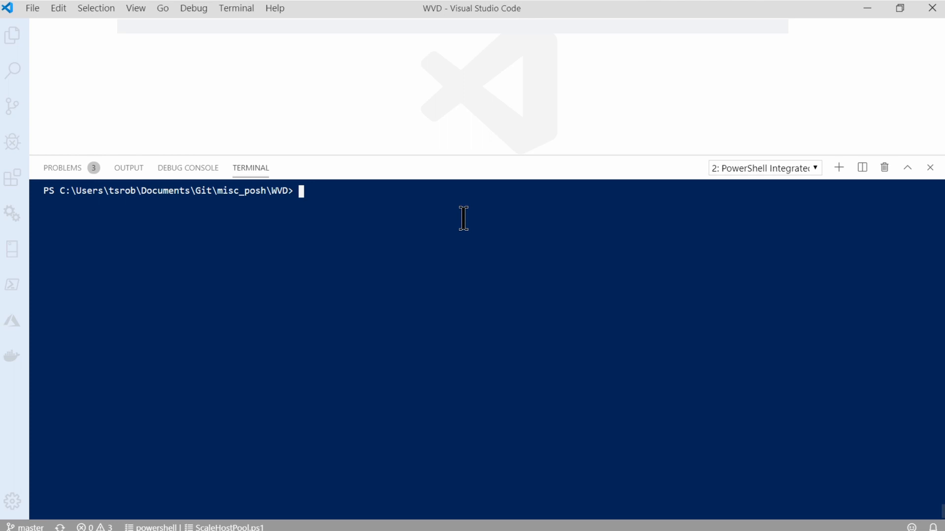
pyautogui.write('Get-RdsSessionHost ciraltos hostpool01 | Select-Object SessionHostName,Sessions,Status')
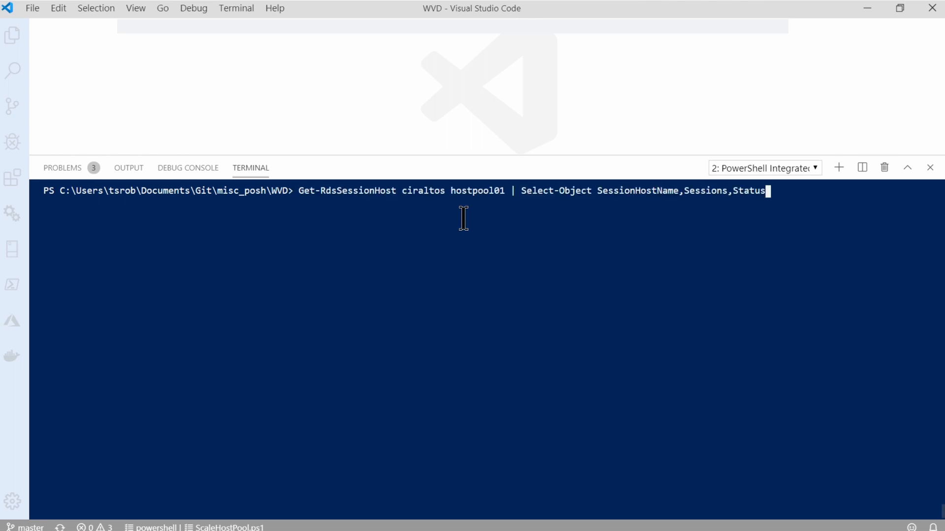
pyautogui.press('Return')
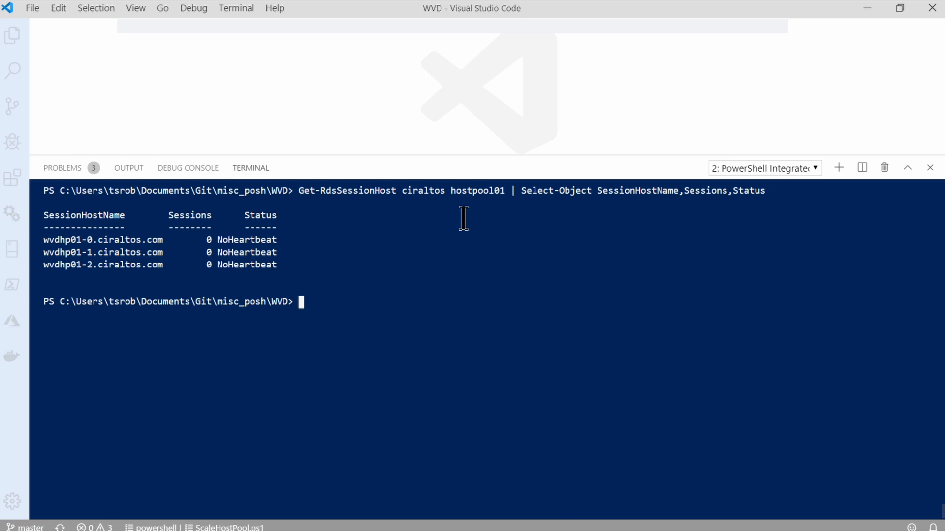
# - Return to the Azure portal, test-run the ScaleHostPool runbook, and query the hostpool01 session host status again in the terminal
pyautogui.click(861, 9)
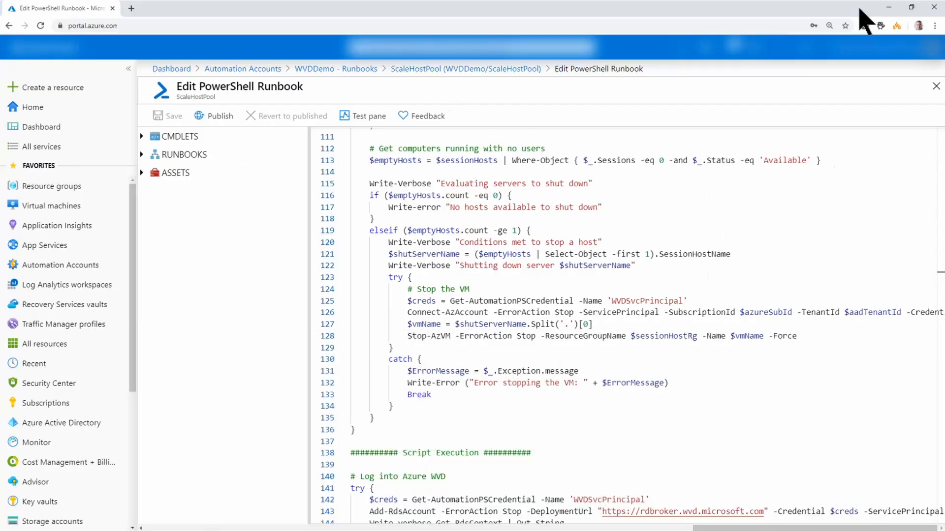
pyautogui.click(366, 118)
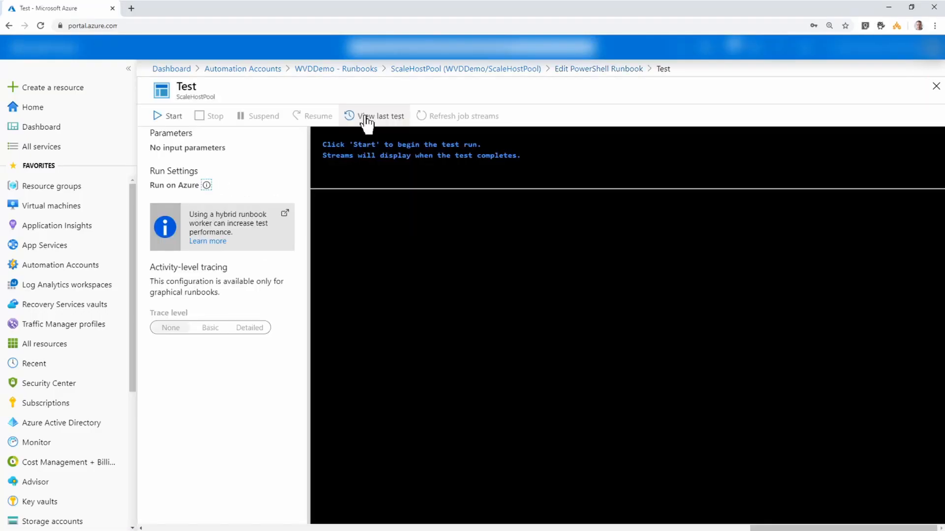
pyautogui.click(157, 118)
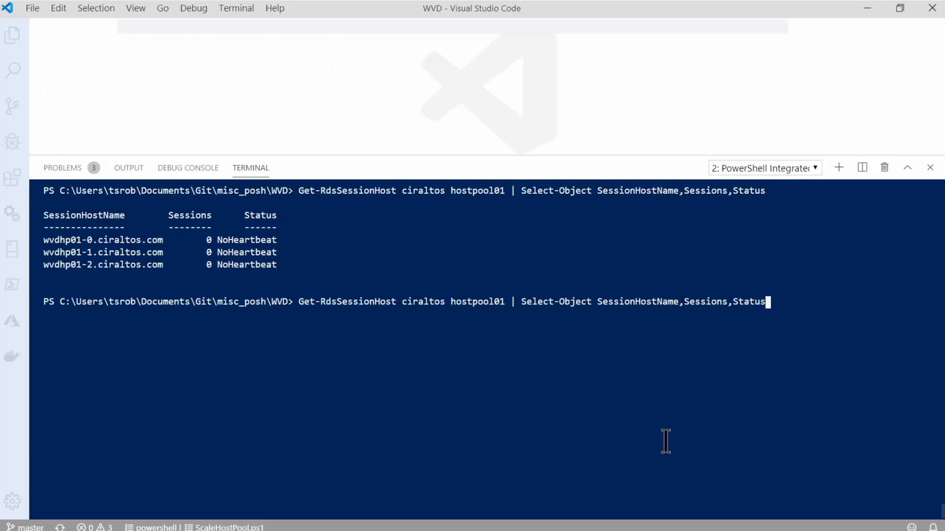
pyautogui.press('Return')
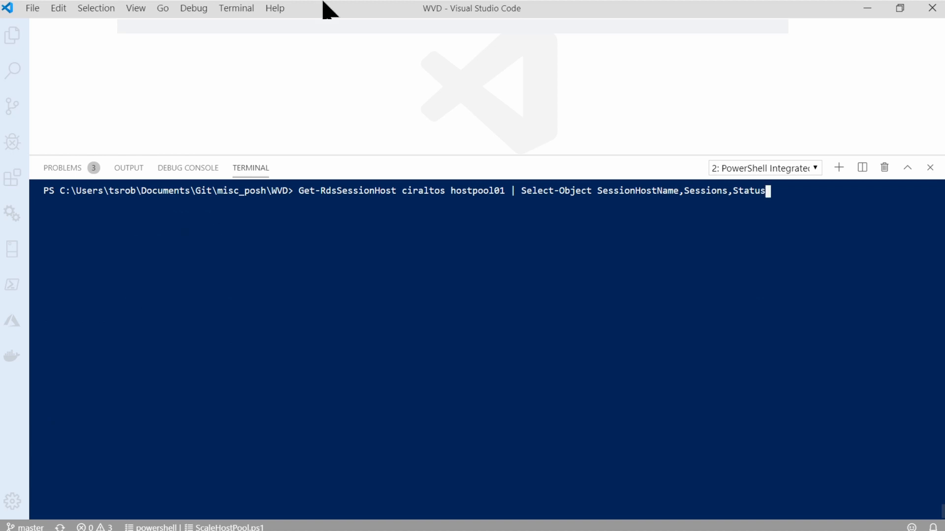
# - Query the hostpool01 session hosts in the terminal before and after running another ScaleHostPool test in the Azure portal
pyautogui.press('Return')
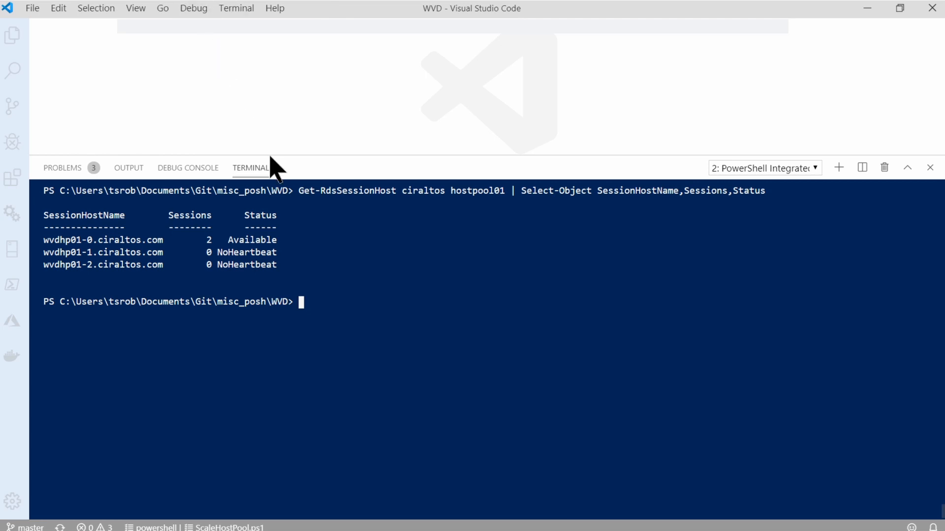
pyautogui.click(869, 9)
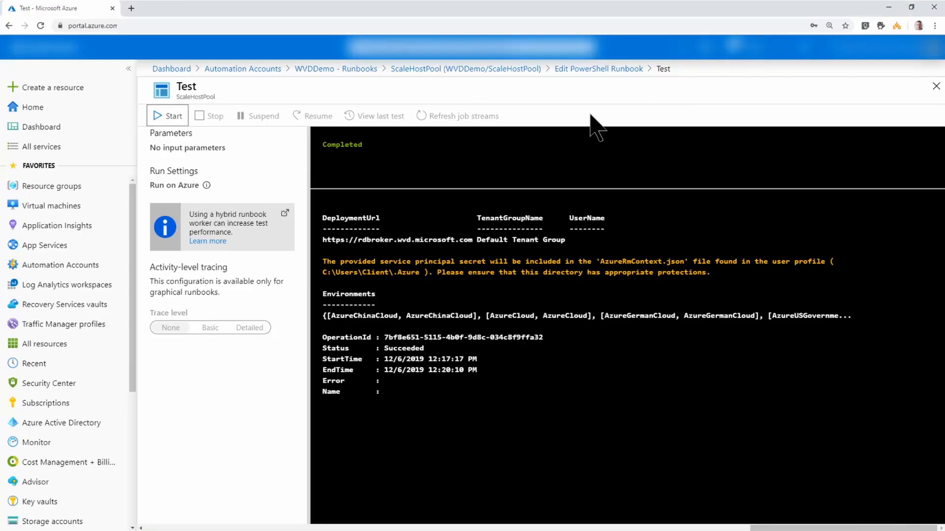
pyautogui.click(170, 119)
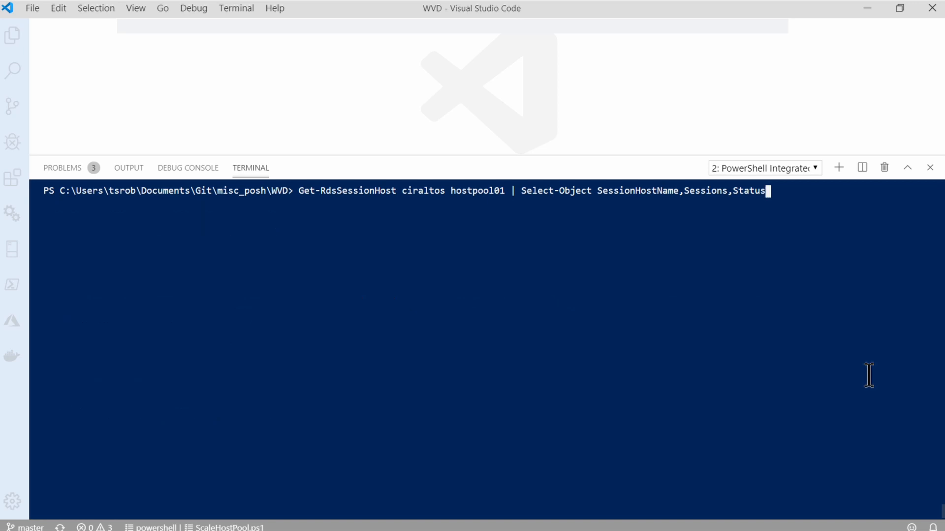
pyautogui.press('Return')
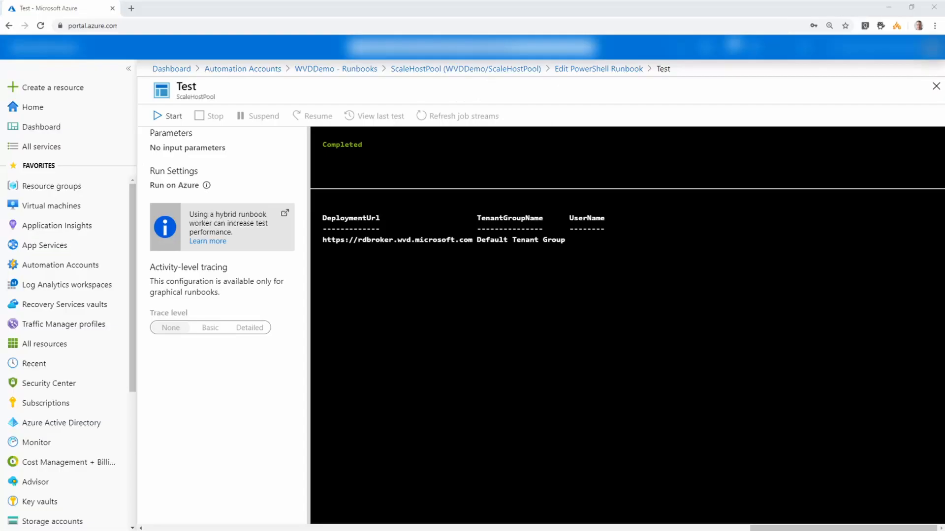
# - Test-run ScaleHostPool again, clear the terminal, and repeat the hostpool01 session host query
pyautogui.click(164, 121)
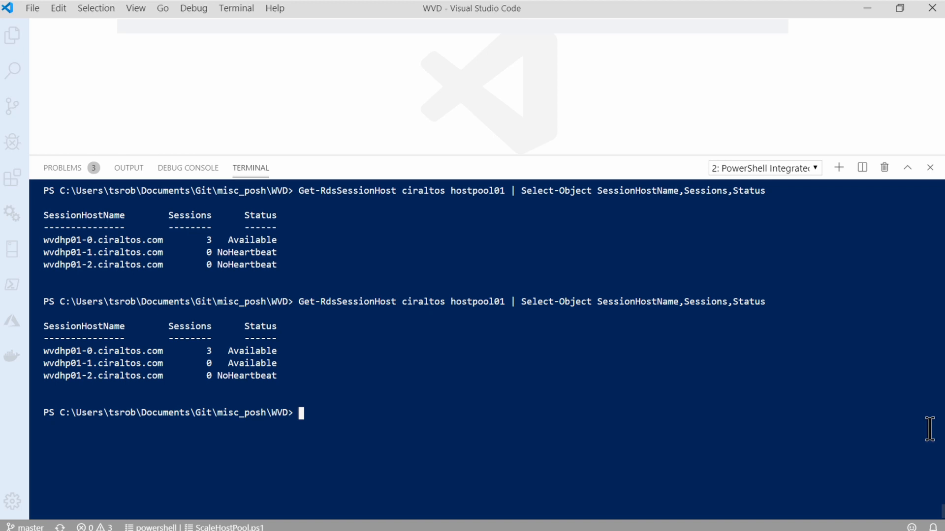
pyautogui.hotkey('ctrl', 'l')
pyautogui.press('Up')
pyautogui.press('Return')
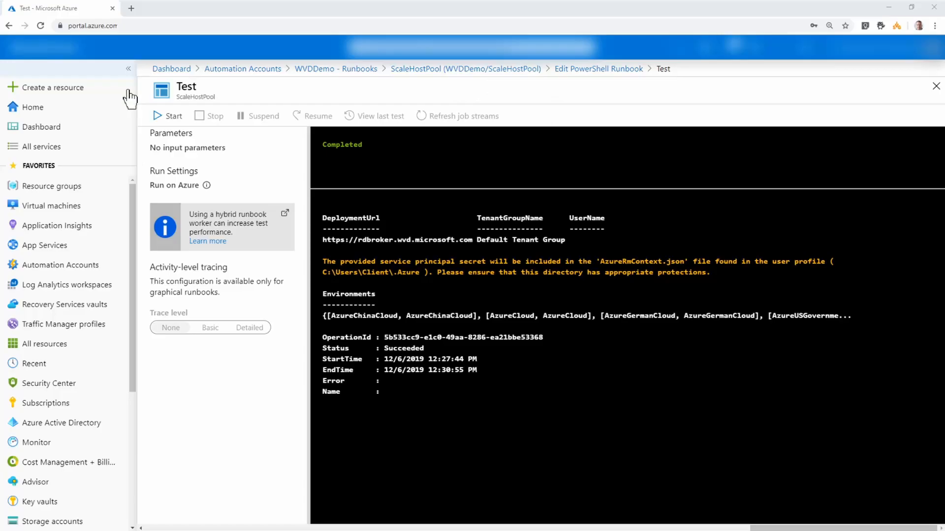
# - Run one more ScaleHostPool test in the Azure portal and publish the runbook over the previously published version
pyautogui.click(167, 116)
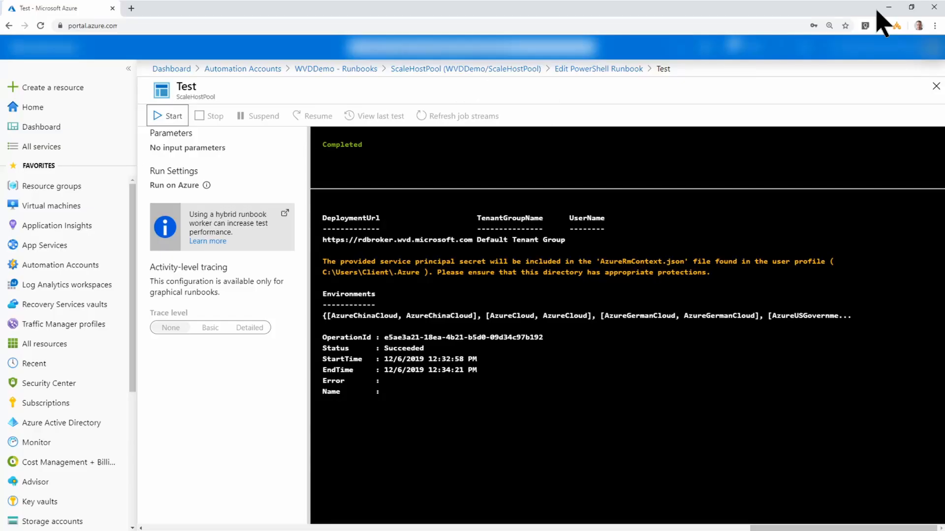
pyautogui.click(586, 73)
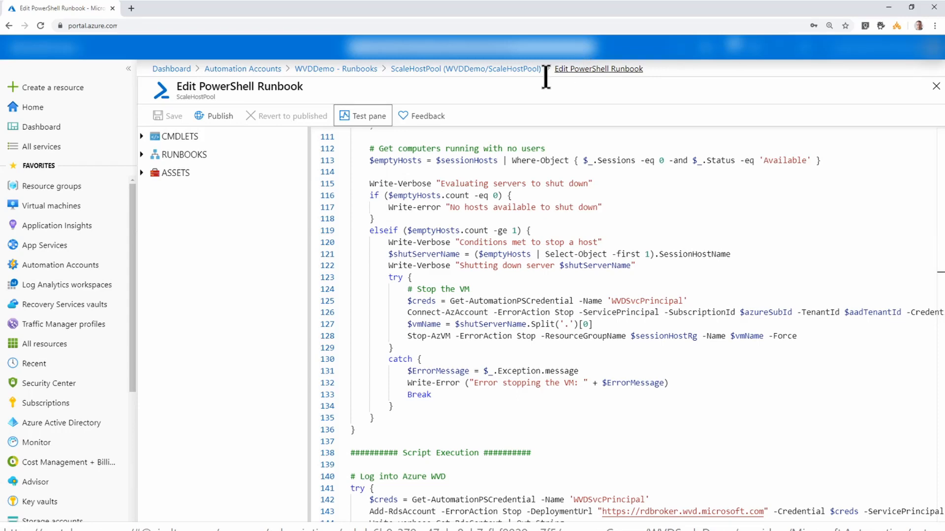
pyautogui.click(207, 118)
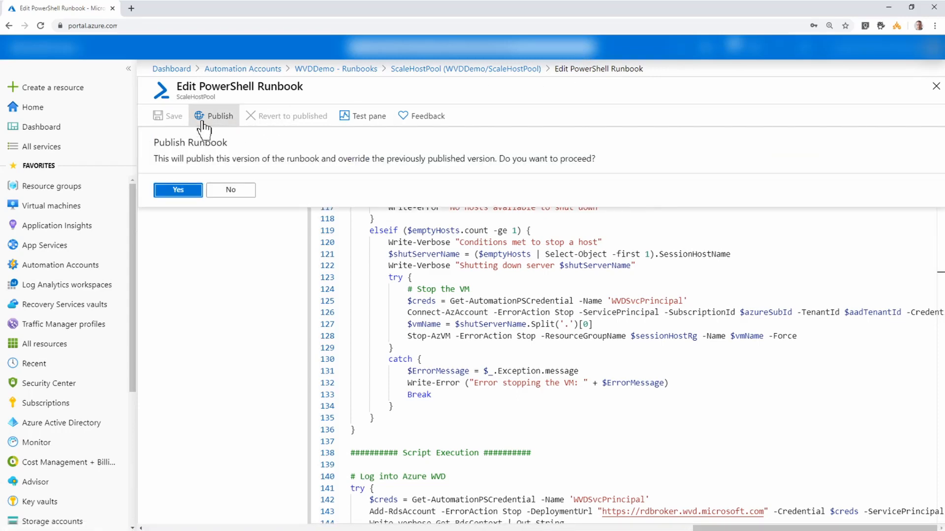
pyautogui.click(181, 187)
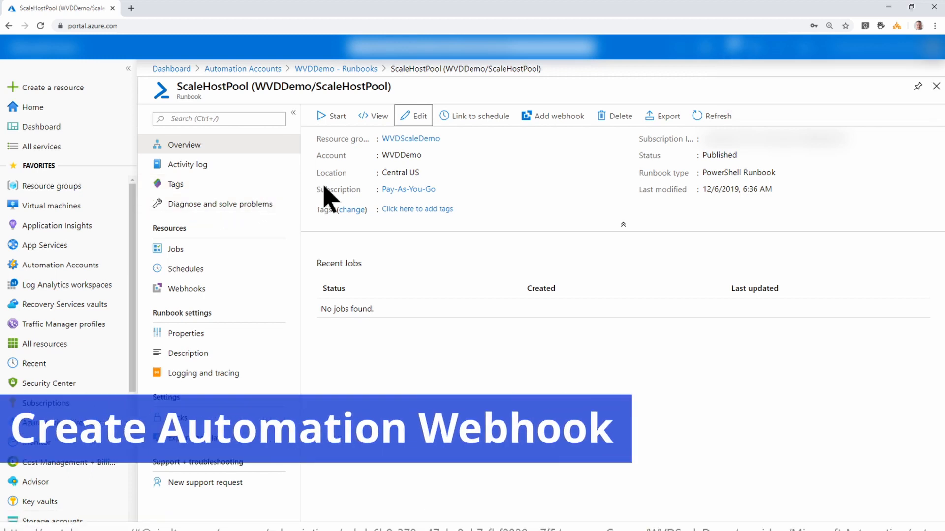
# - Add a new webhook named StartRunbook to the ScaleHostPool runbook, with the expiry date set to 12/06/2021
pyautogui.click(557, 121)
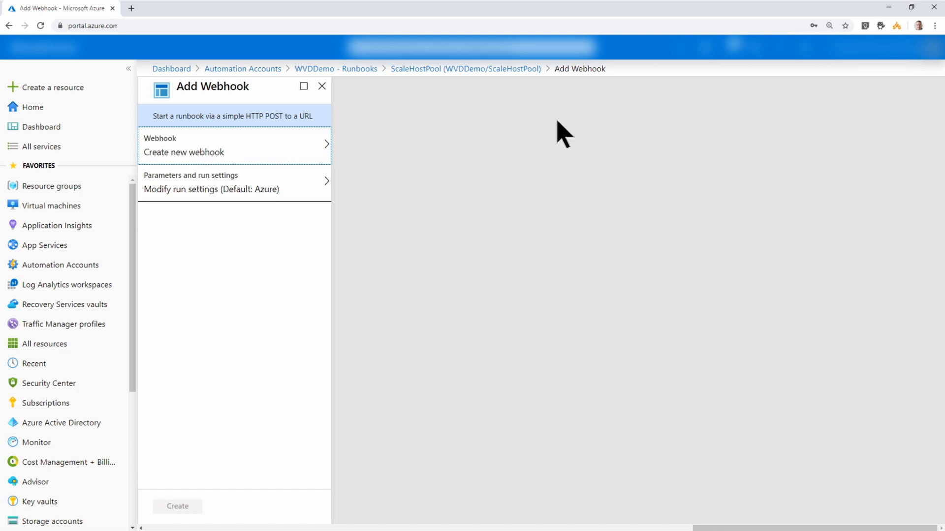
pyautogui.click(274, 158)
pyautogui.click(398, 220)
pyautogui.write('StartRunbook')
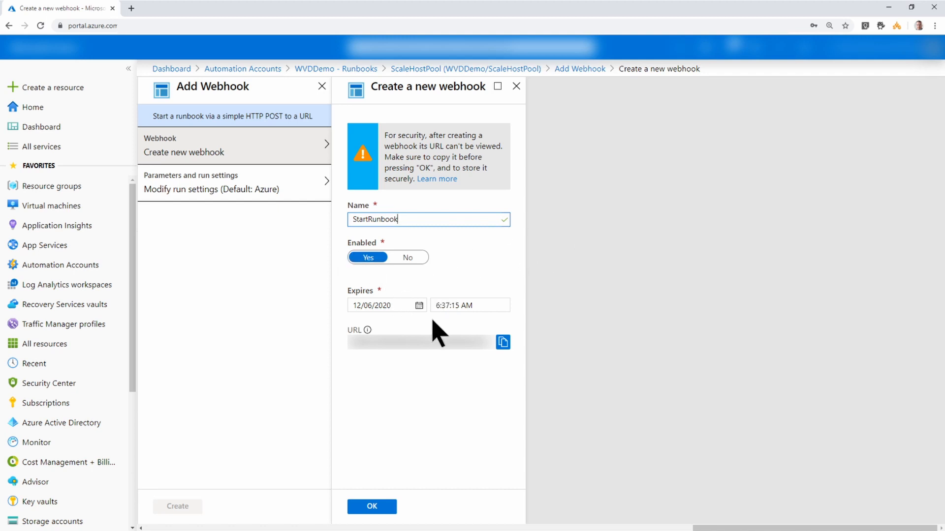
pyautogui.click(419, 309)
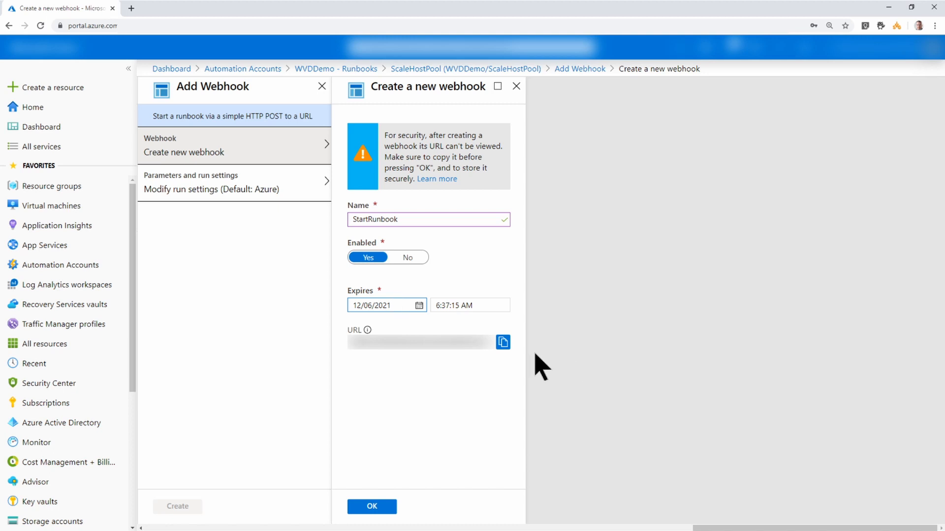
# - Copy the webhook URL into a blank Notepad document and return to the webhook settings in the Azure portal
pyautogui.click(503, 343)
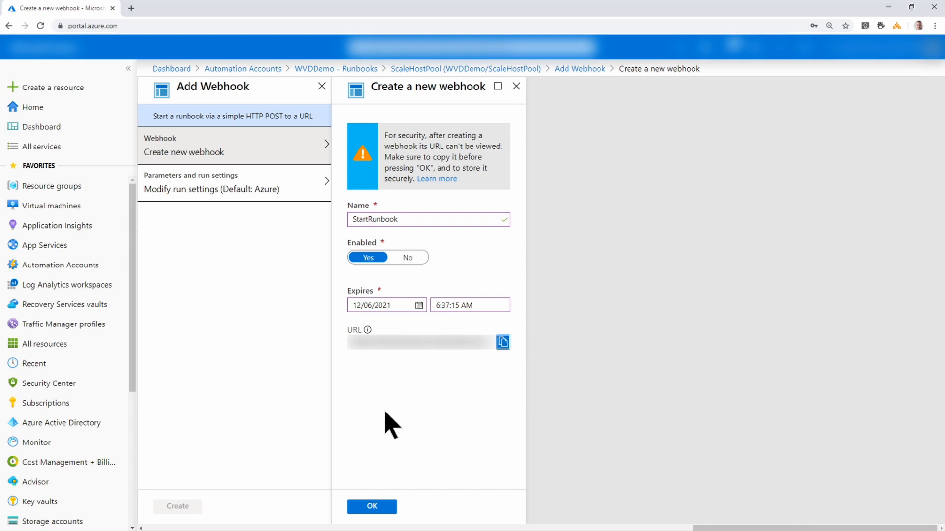
pyautogui.click(335, 530)
pyautogui.rightClick(323, 200)
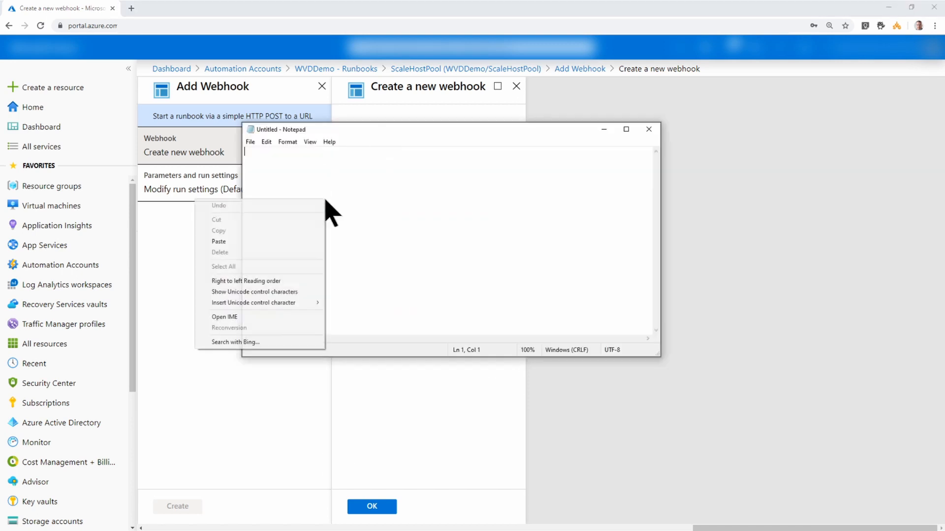
pyautogui.click(291, 241)
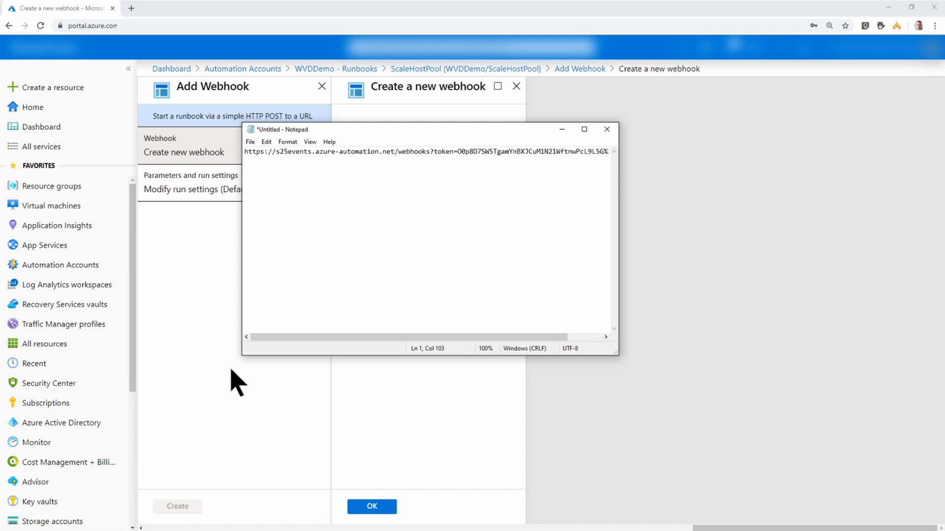
pyautogui.click(375, 415)
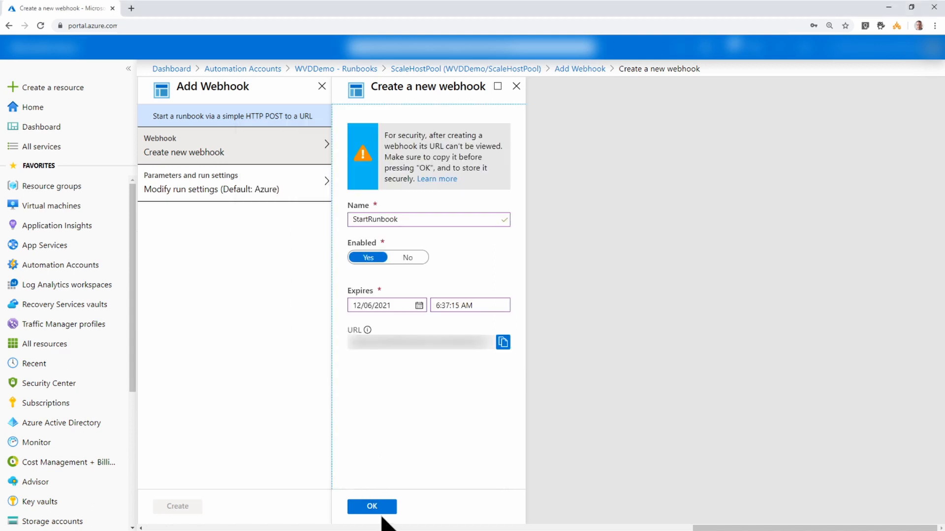
# - Accept the StartRunbook webhook settings, keep the default Azure run settings, and create the webhook for the ScaleHostPool runbook
pyautogui.click(384, 509)
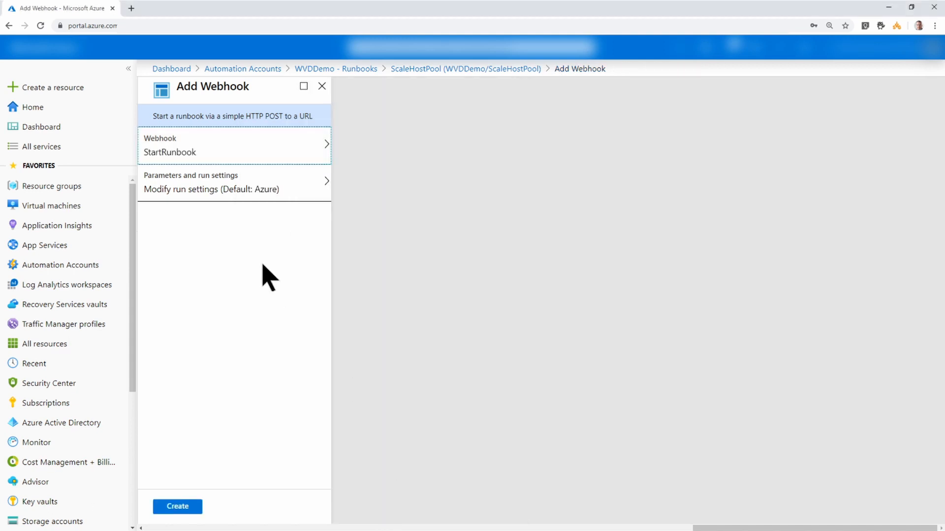
pyautogui.click(251, 195)
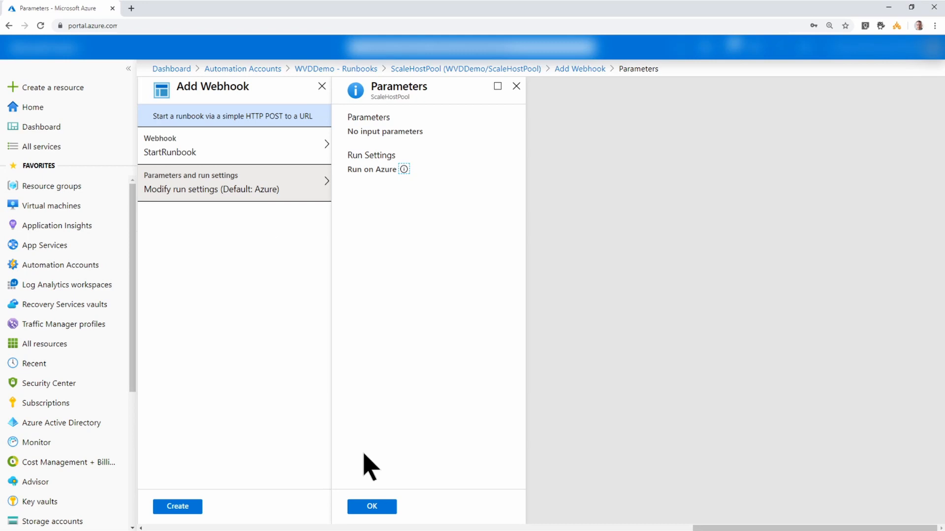
pyautogui.click(374, 509)
pyautogui.click(181, 508)
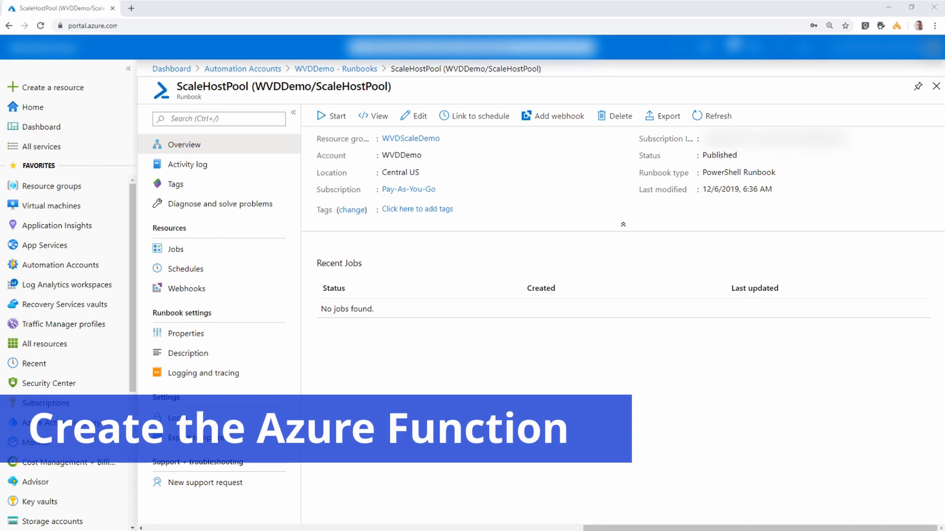
# - Find Function App in the Azure Marketplace and start creating a new one
pyautogui.click(57, 97)
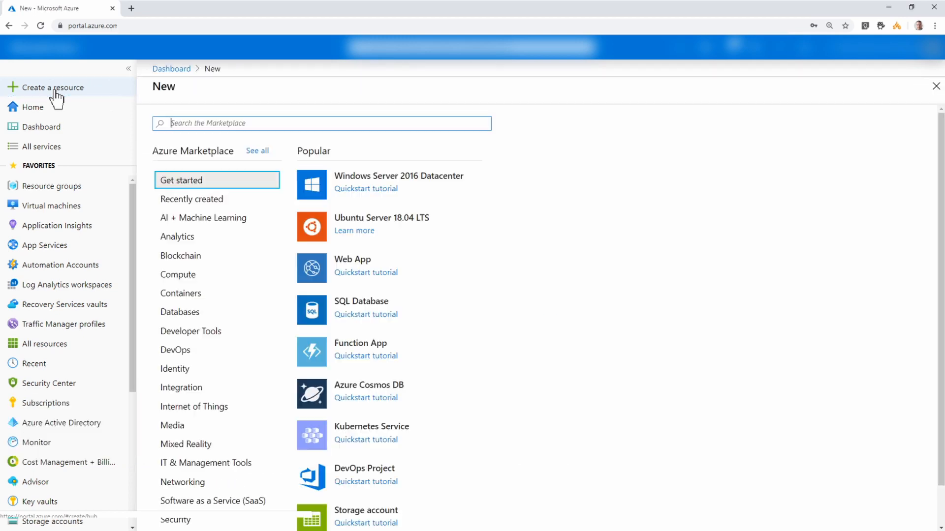
pyautogui.write('func')
pyautogui.click(182, 144)
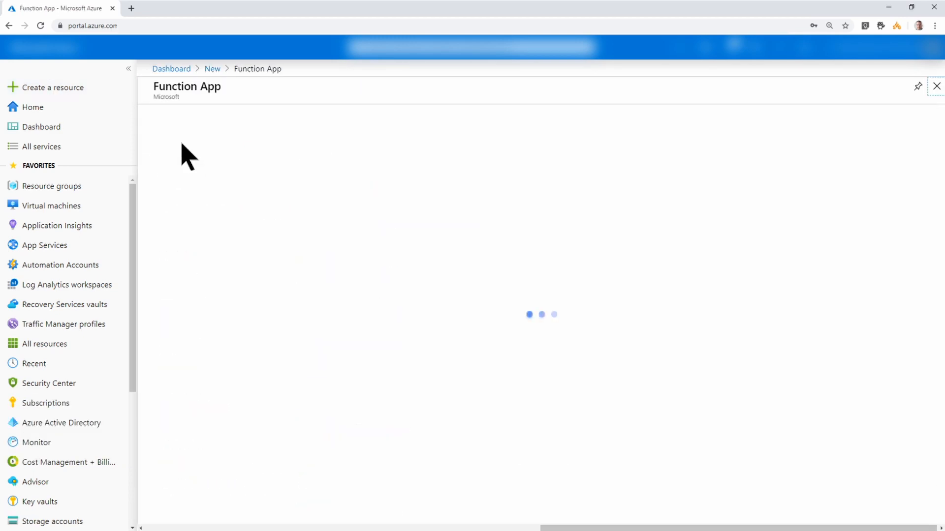
pyautogui.click(254, 167)
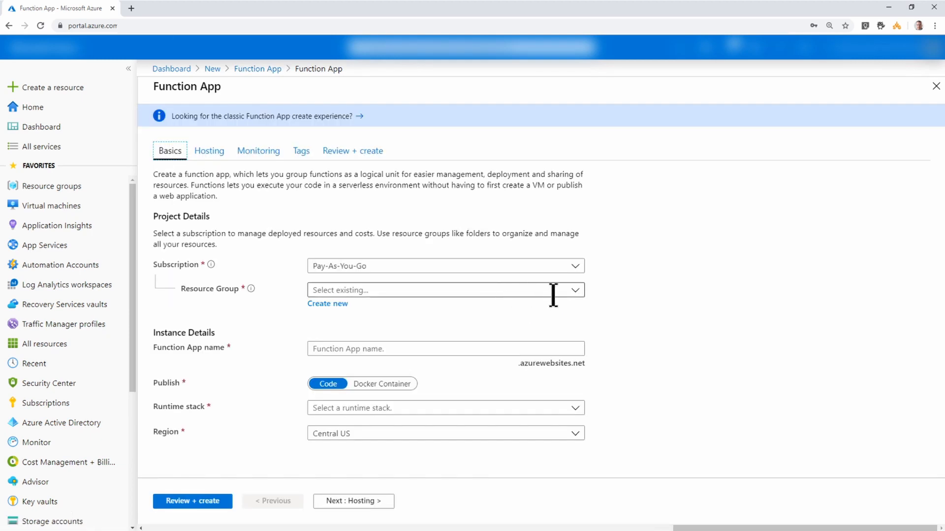
# - Assign the function app to resource group WVDScaleDemo, name it wvdscaledemo, and choose PowerShell Core as its runtime stack
pyautogui.click(576, 293)
pyautogui.scroll(-10, 507, 379)
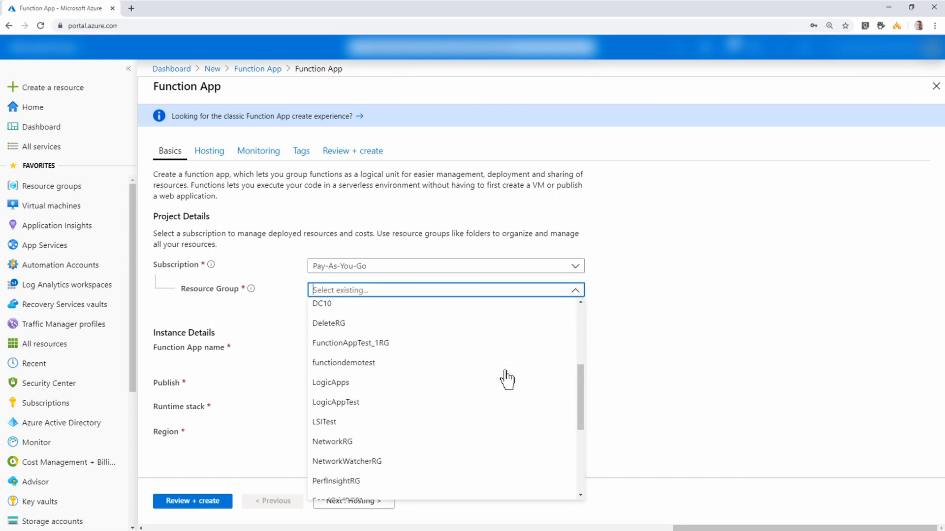
pyautogui.scroll(-1, 508, 382)
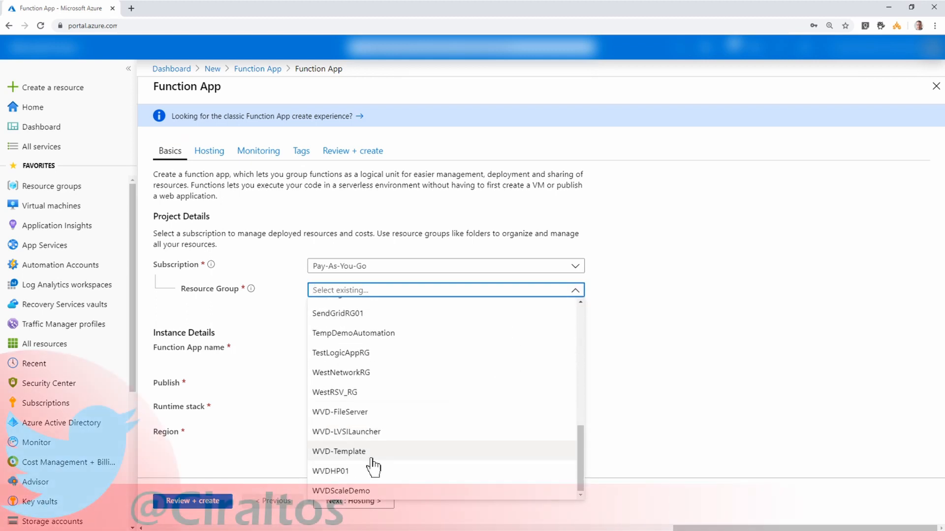
pyautogui.click(372, 490)
pyautogui.click(465, 350)
pyautogui.write('wv')
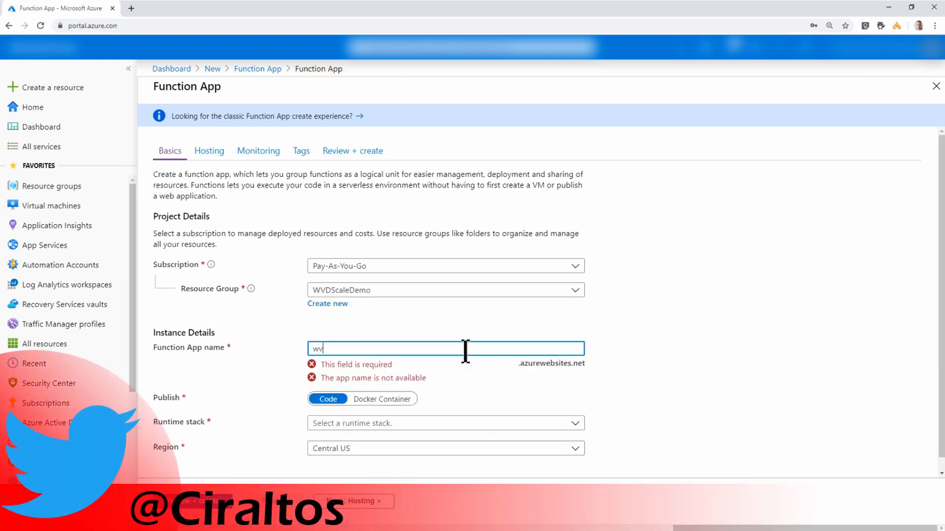
pyautogui.write('dscaledemo')
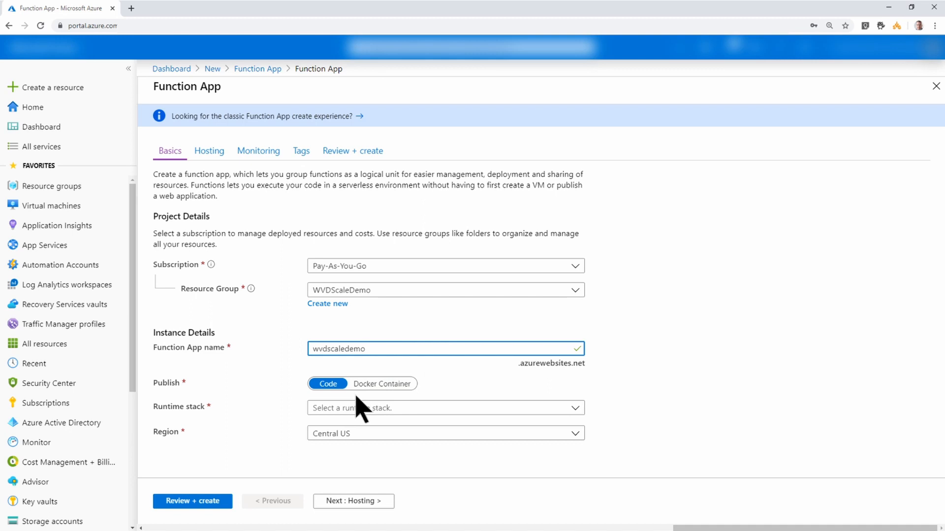
pyautogui.click(573, 413)
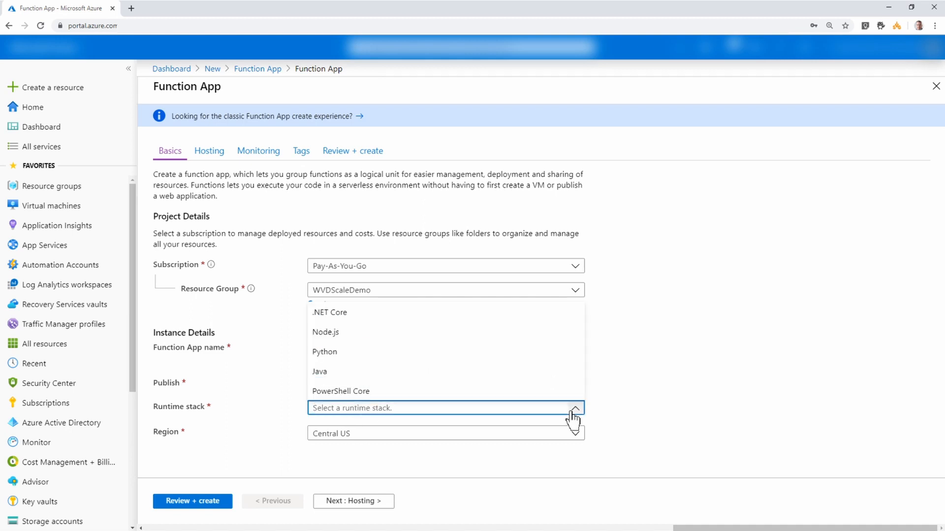
pyautogui.click(487, 398)
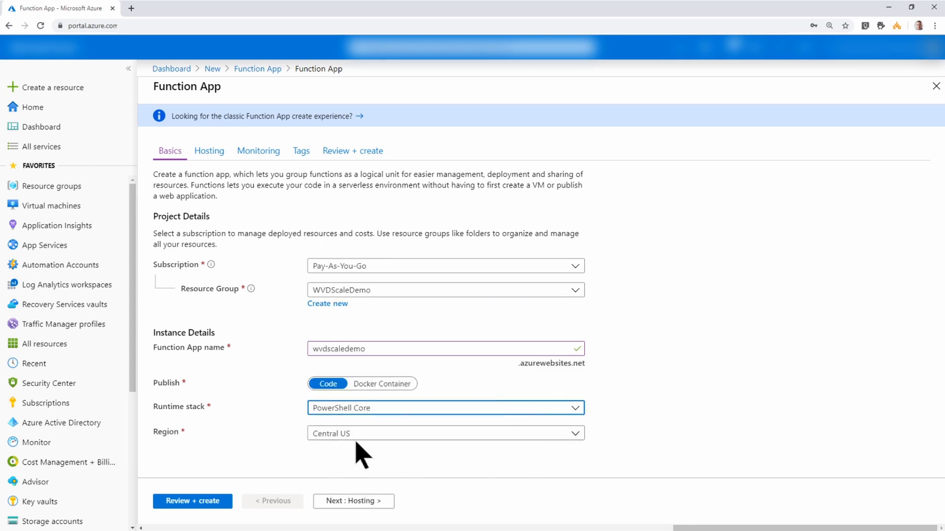
# - Keep the Consumption plan and Application Insights defaults for the function app, review the summary, and create it
pyautogui.click(364, 501)
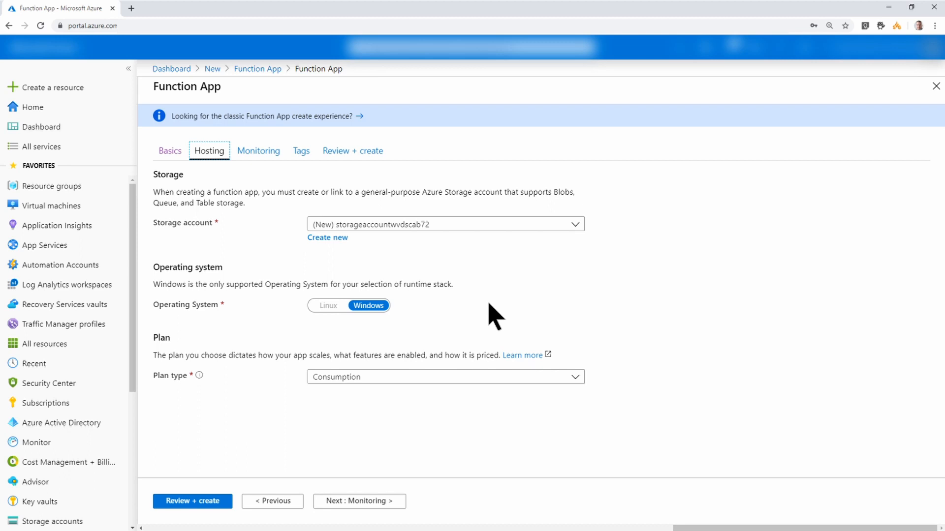
pyautogui.click(573, 379)
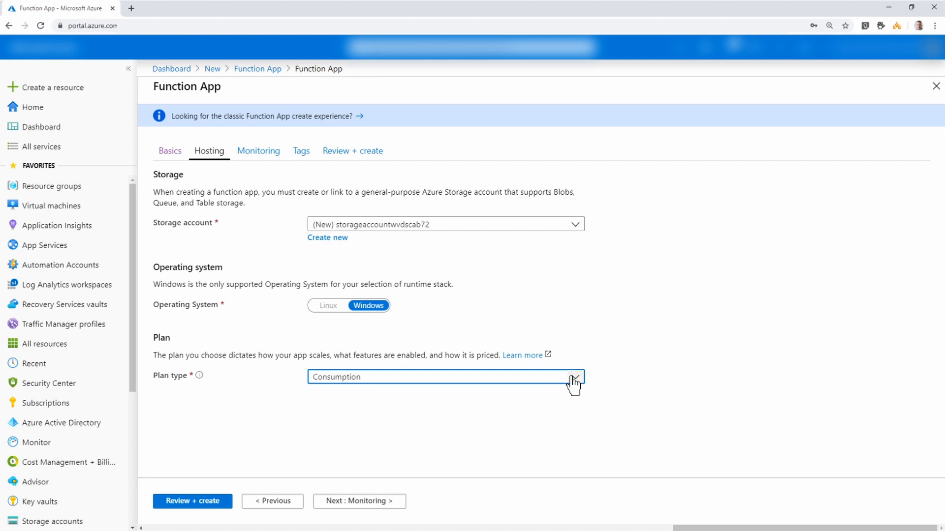
pyautogui.click(249, 152)
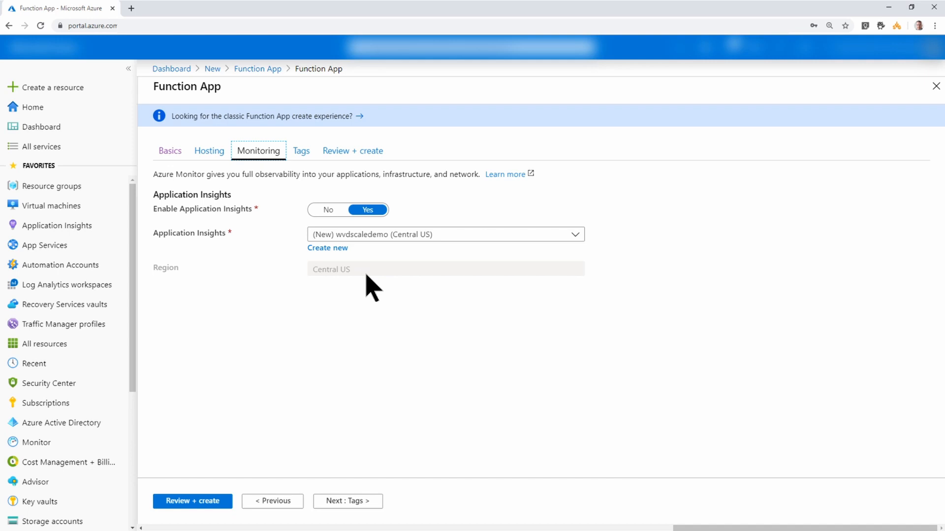
pyautogui.click(205, 504)
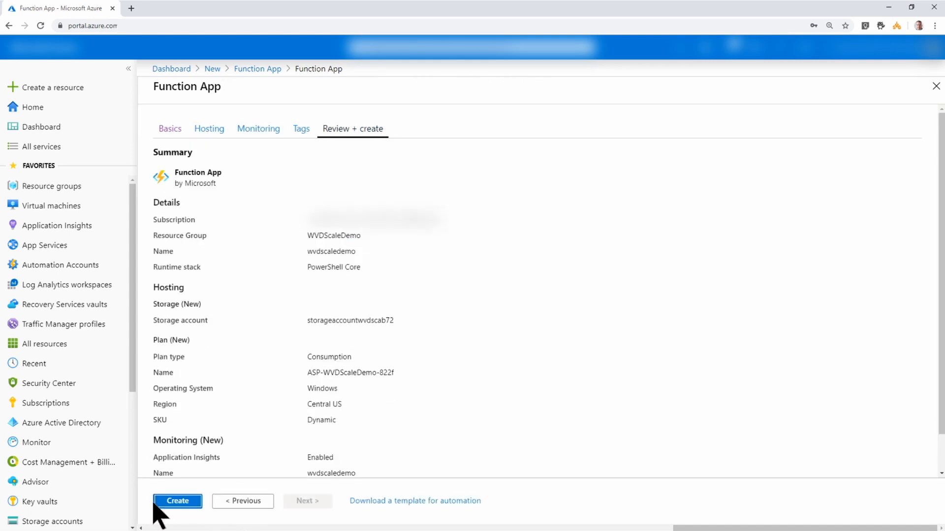
pyautogui.click(178, 502)
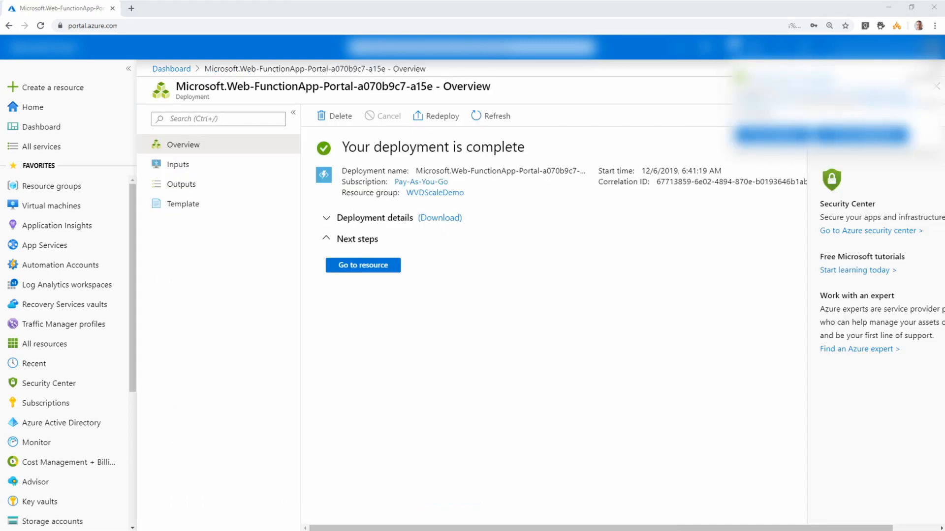
# - Open the deployed wvdscaledemo function app and create a Timer function using the In-portal development environment
pyautogui.click(387, 269)
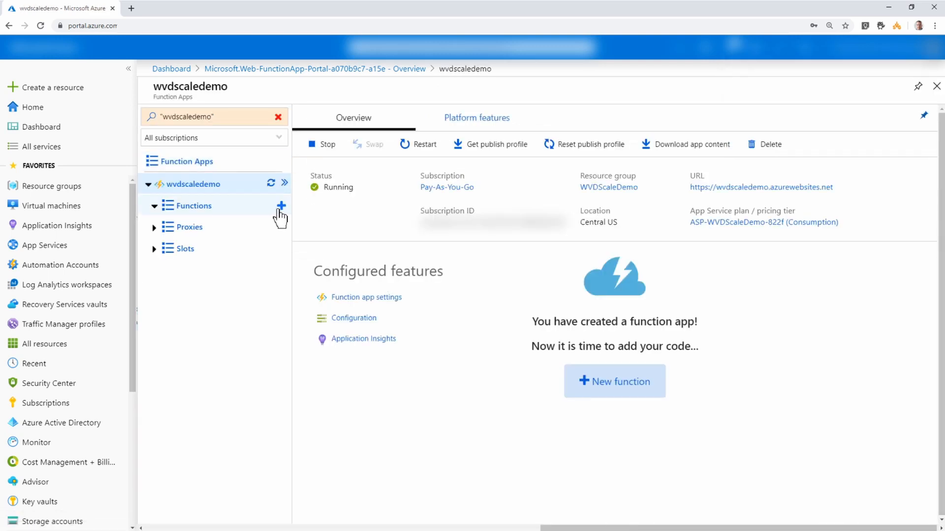
pyautogui.click(280, 208)
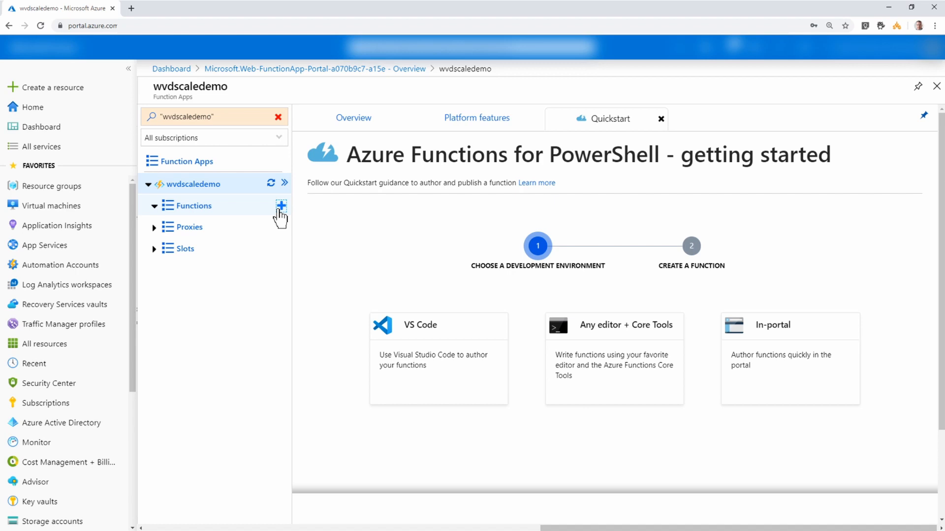
pyautogui.scroll(-1, 591, 296)
pyautogui.click(776, 294)
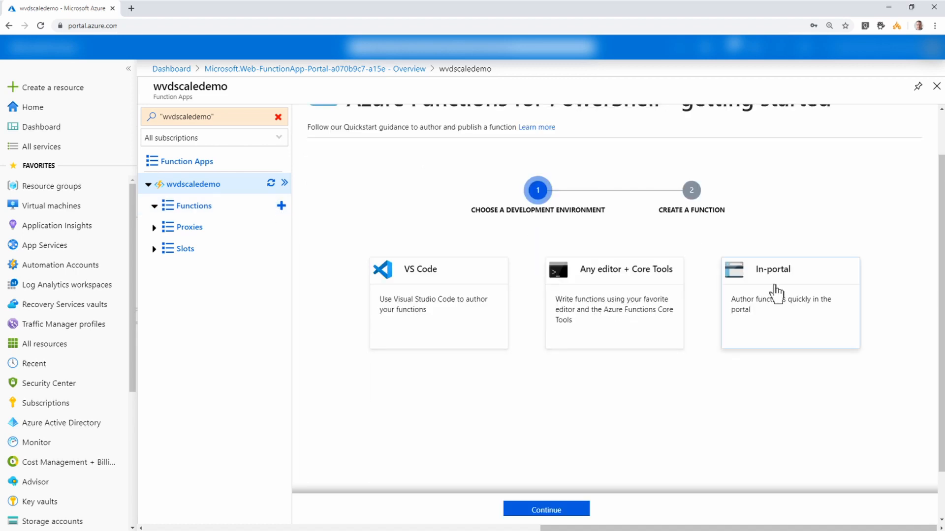
pyautogui.click(546, 509)
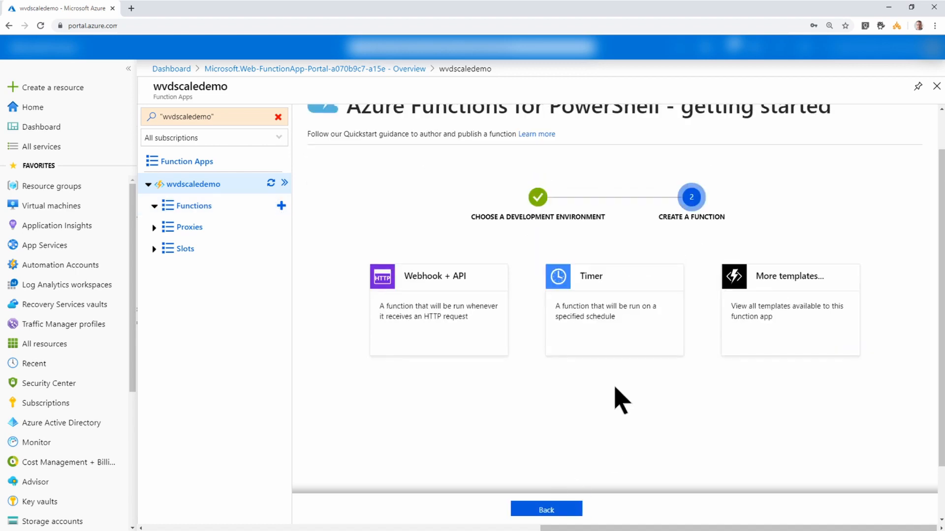
pyautogui.click(605, 310)
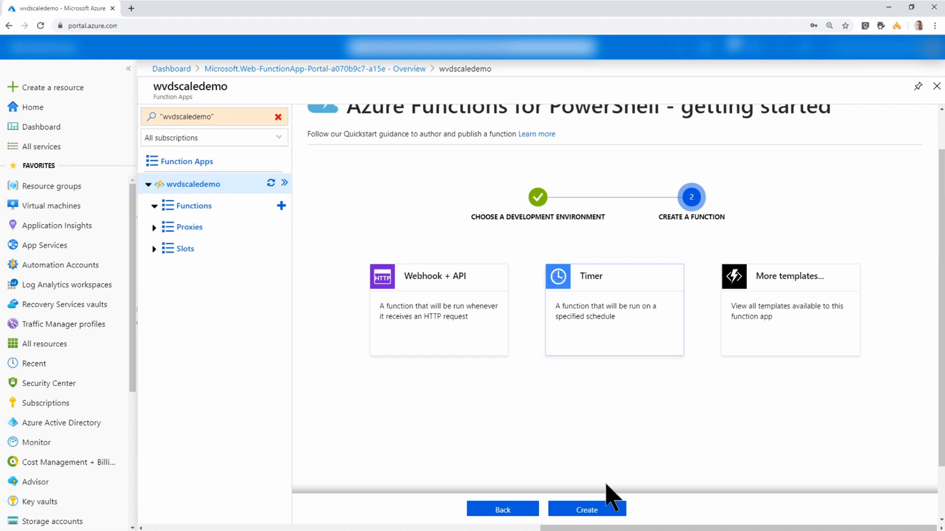
pyautogui.click(584, 511)
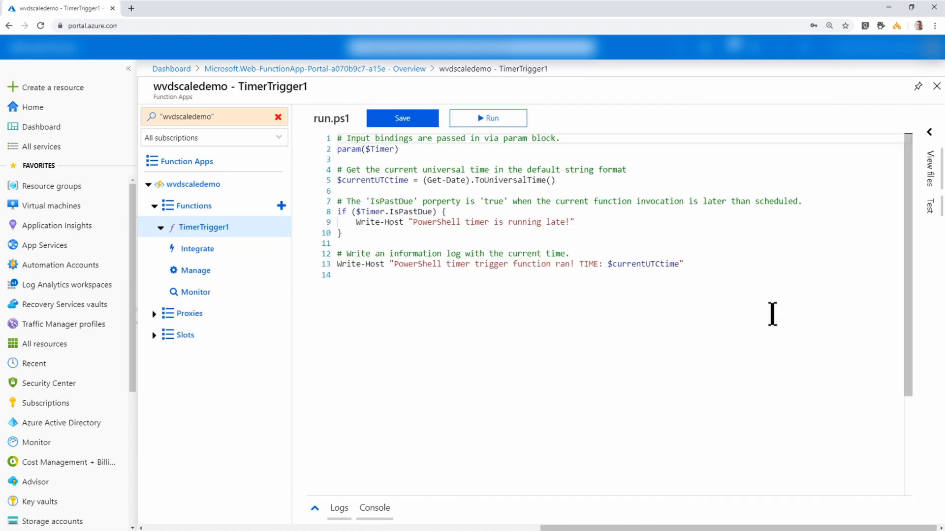
# - Examine the timer function's schedule expression in function.json and the explanation in readme.md
pyautogui.click(928, 133)
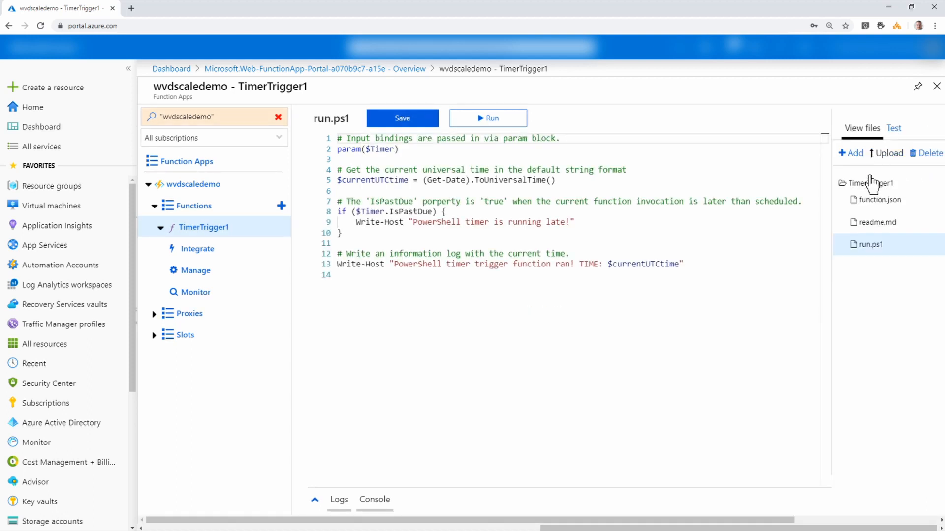
pyautogui.click(868, 200)
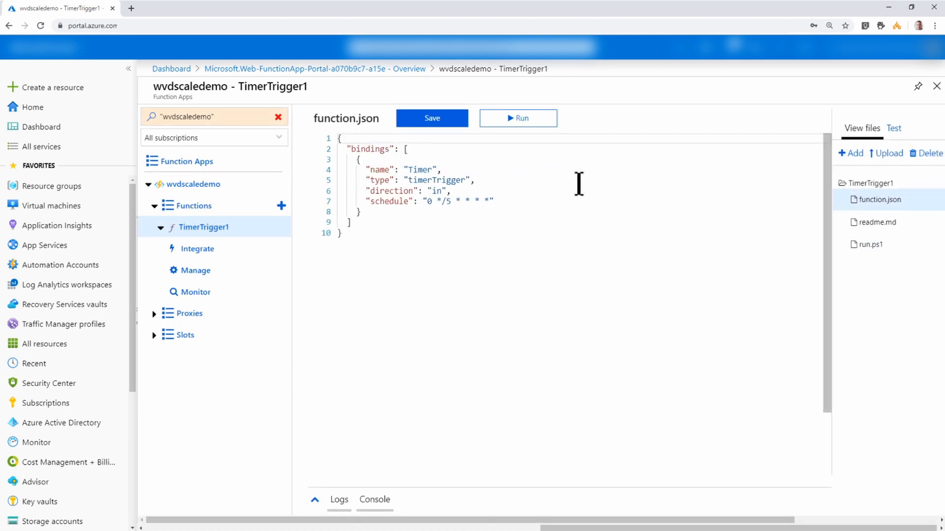
pyautogui.click(509, 203)
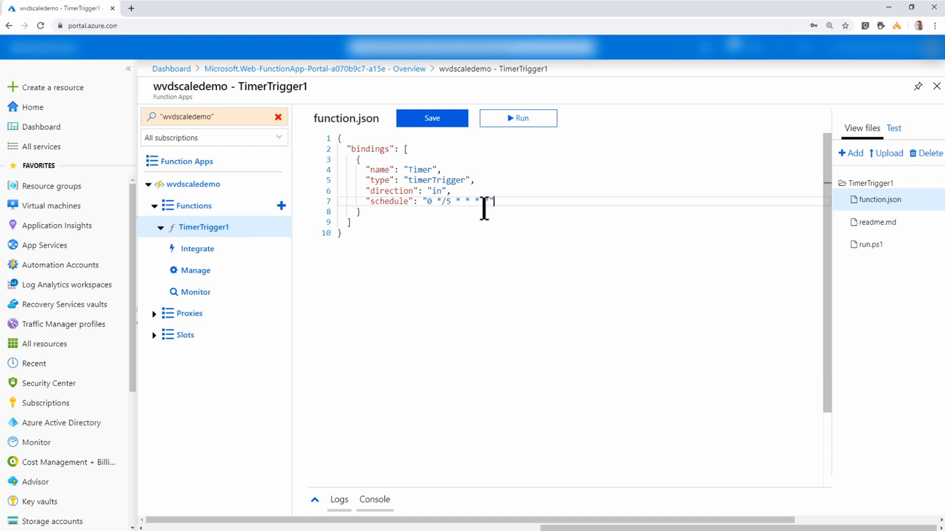
pyautogui.click(886, 222)
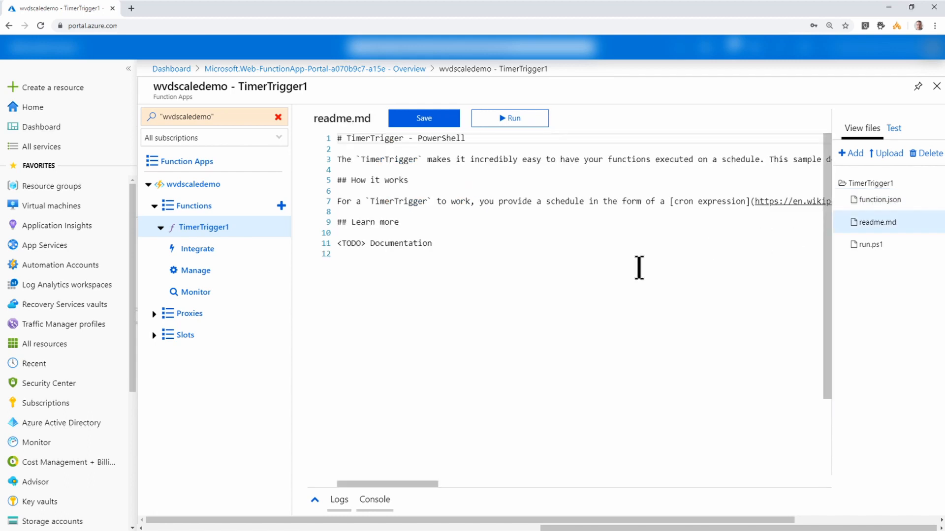
pyautogui.moveTo(397, 485); pyautogui.dragTo(376, 492)
# - Replace the sample code below the param line in run.ps1 with an Invoke-WebRequest call to the webhook URL containing its token, using -Method Post
pyautogui.click(869, 247)
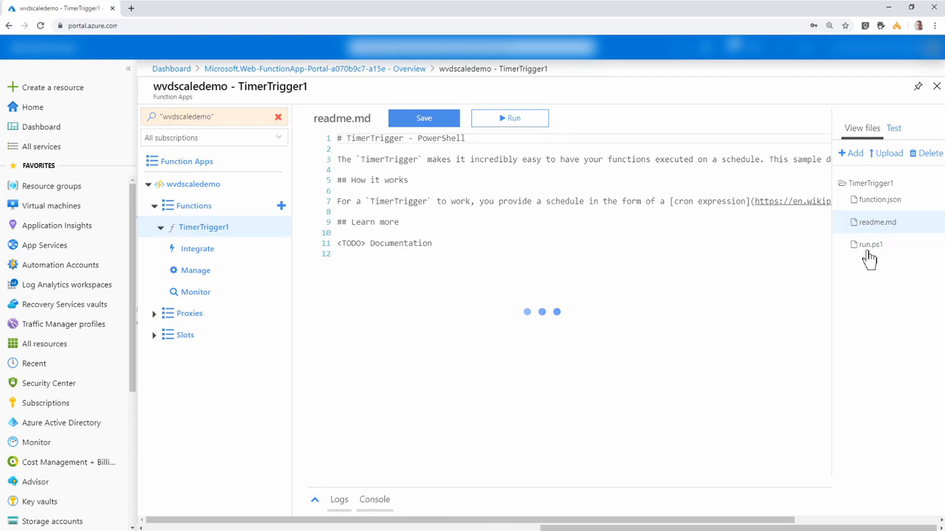
pyautogui.moveTo(358, 274); pyautogui.dragTo(338, 175)
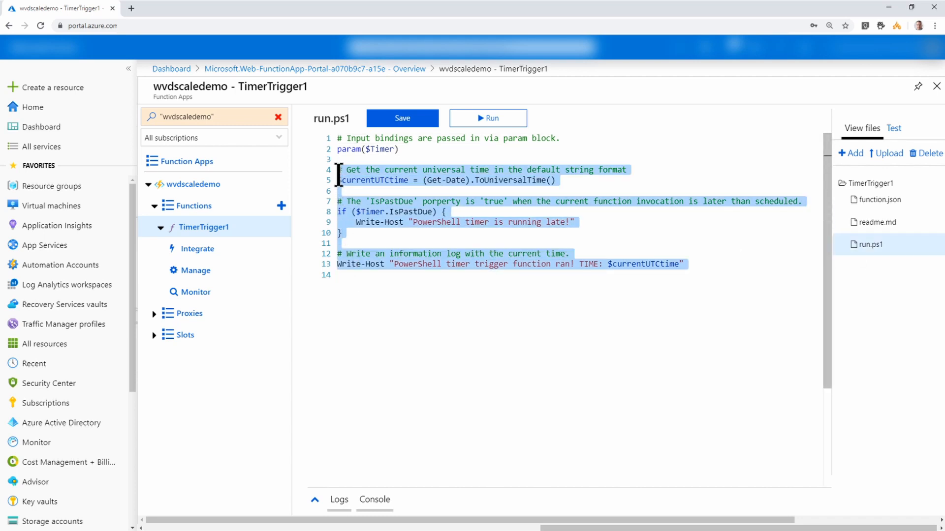
pyautogui.press('Delete')
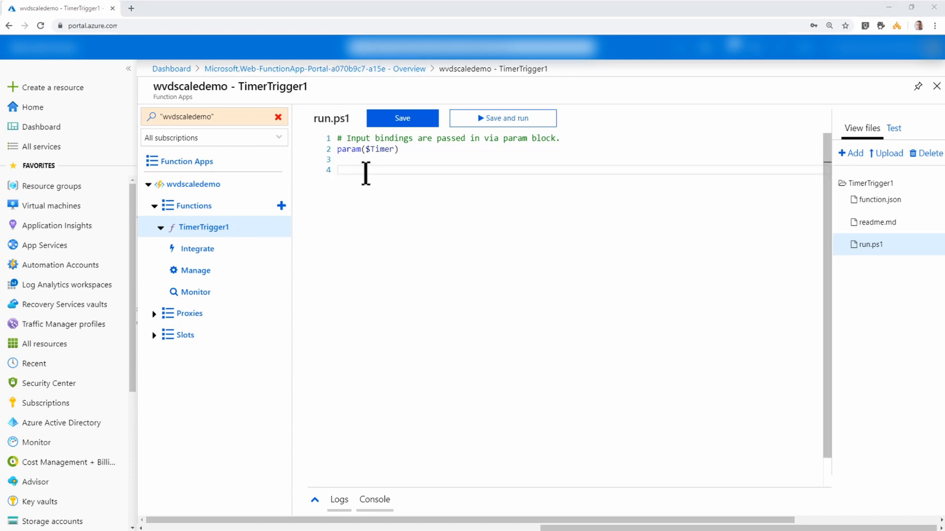
pyautogui.write('Invoke-WebRequest -Uri')
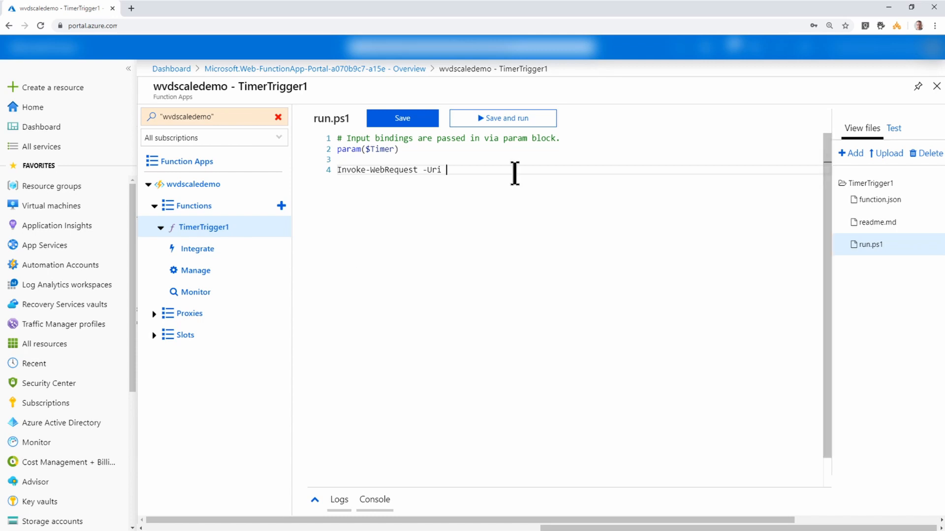
pyautogui.hotkey('ctrl', 'v')
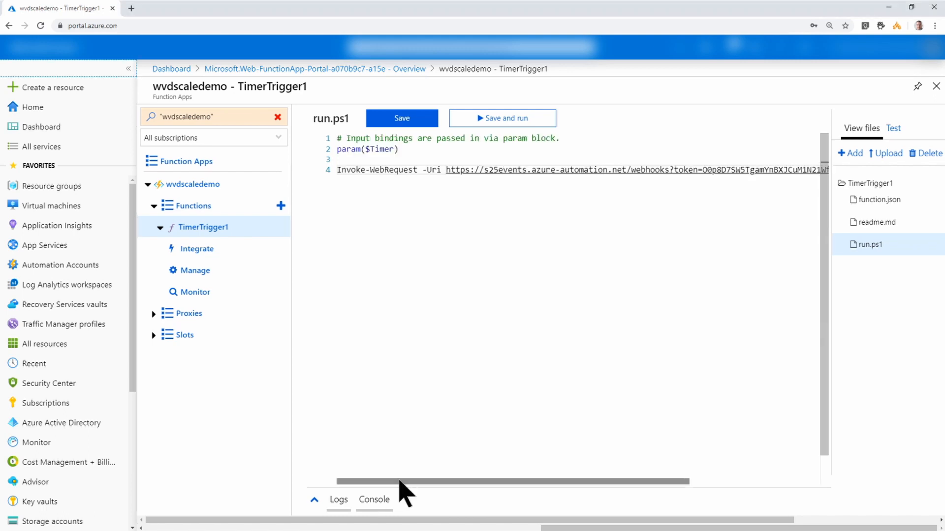
pyautogui.moveTo(400, 480); pyautogui.dragTo(358, 483)
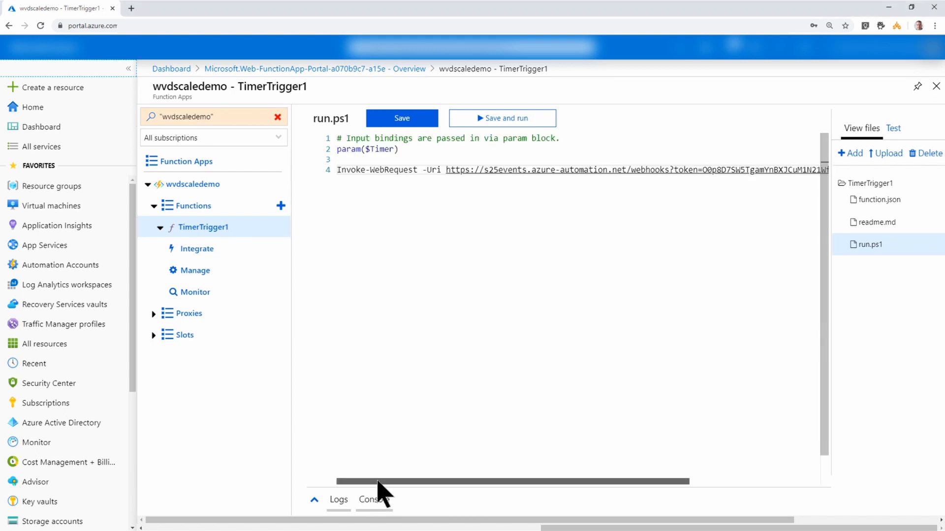
pyautogui.moveTo(378, 482); pyautogui.dragTo(525, 487)
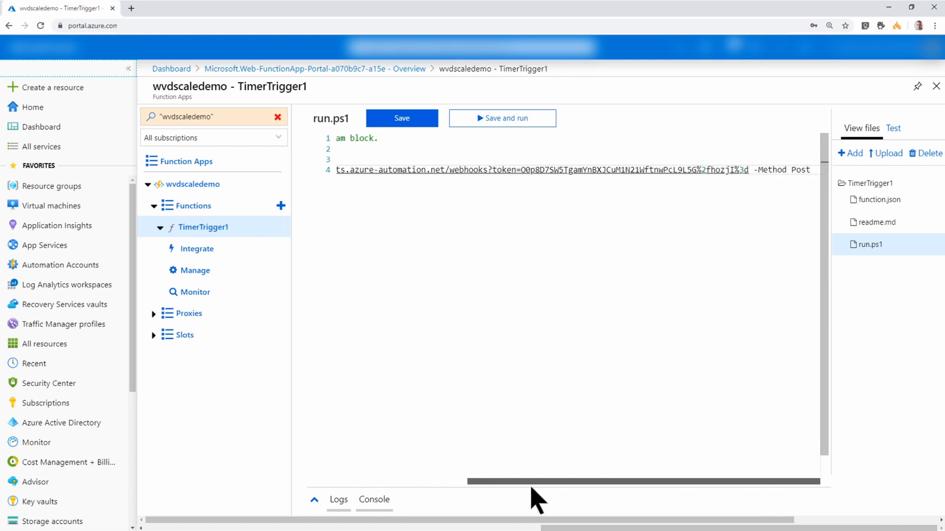
pyautogui.moveTo(538, 501); pyautogui.dragTo(451, 499)
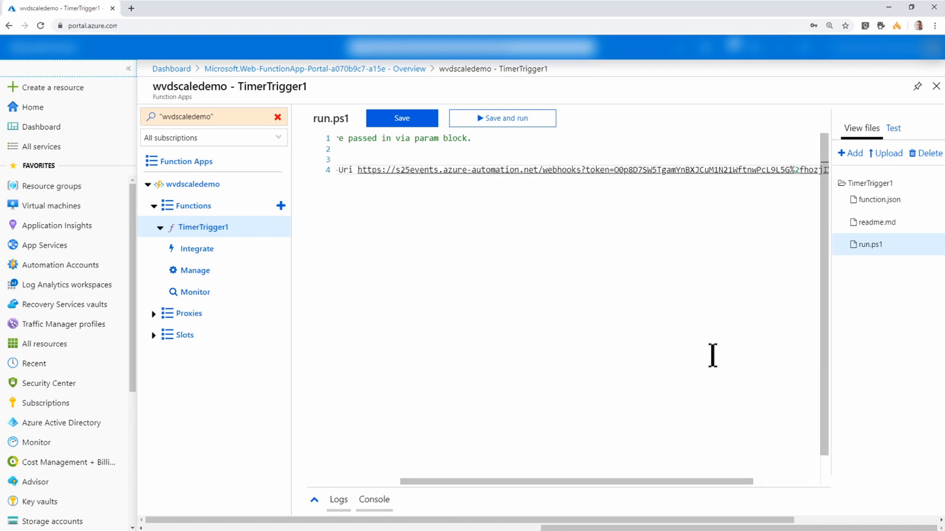
# - Save and run the TimerTrigger1 script, and check its execution log and output status
pyautogui.click(497, 122)
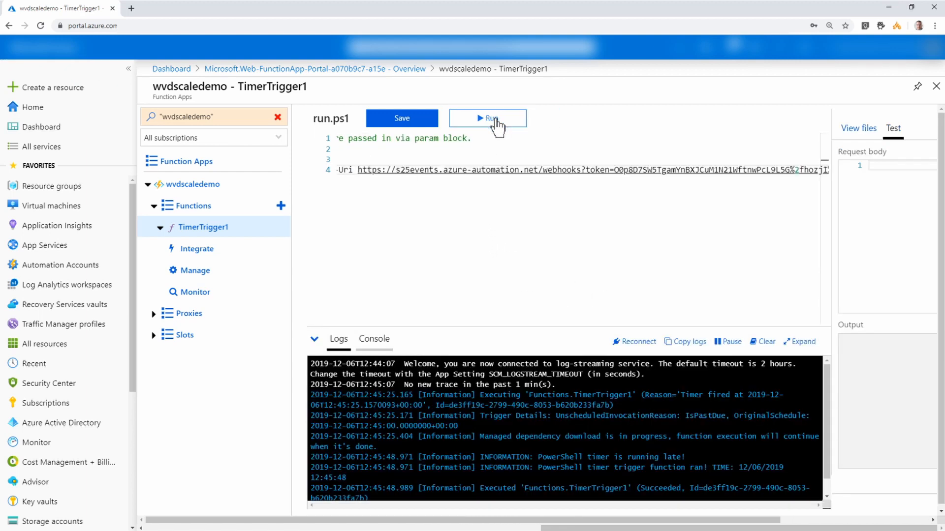
pyautogui.moveTo(700, 520); pyautogui.dragTo(830, 525)
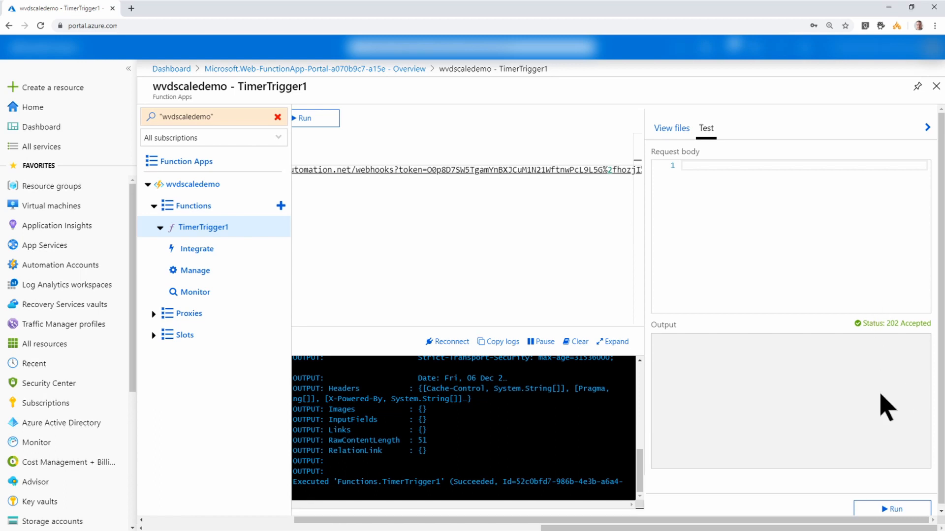
pyautogui.moveTo(710, 518); pyautogui.dragTo(603, 514)
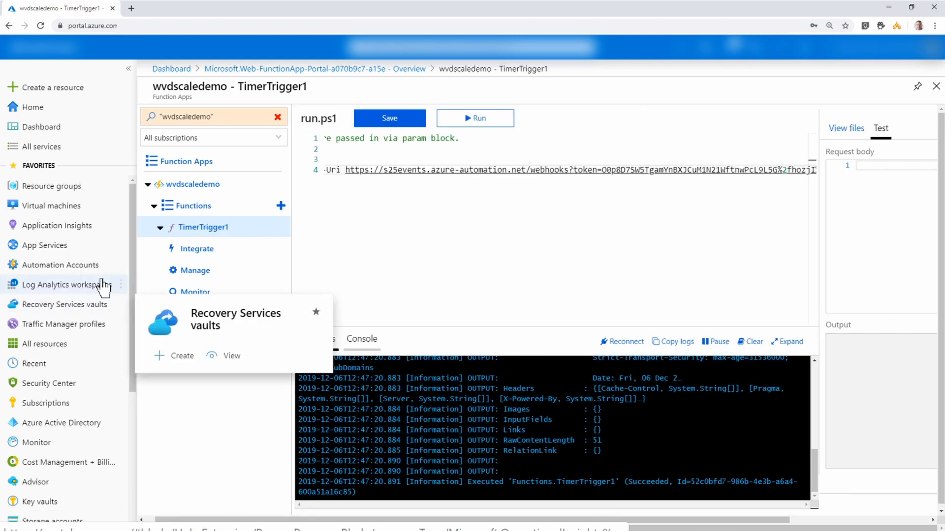
# - Open the ScaleHostPool runbook in the WVDDemo automation account to check its recent jobs
pyautogui.click(80, 268)
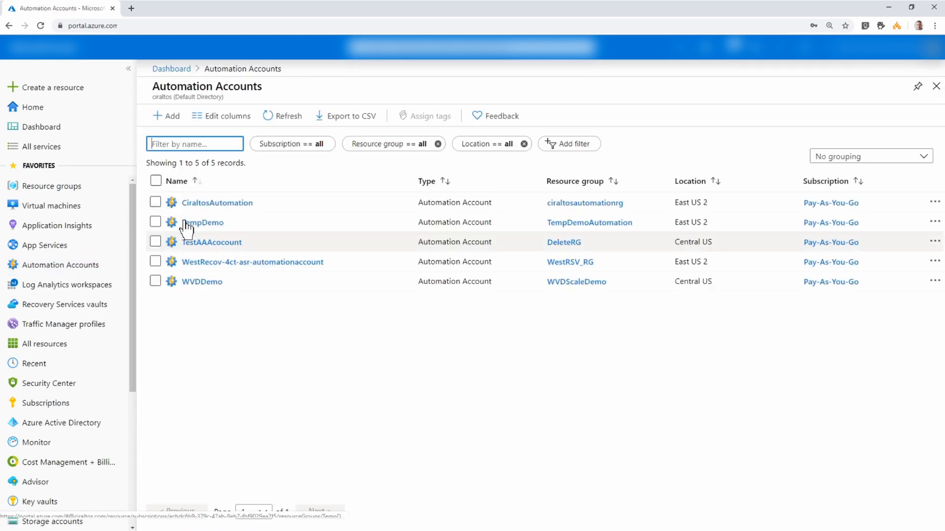
pyautogui.click(186, 282)
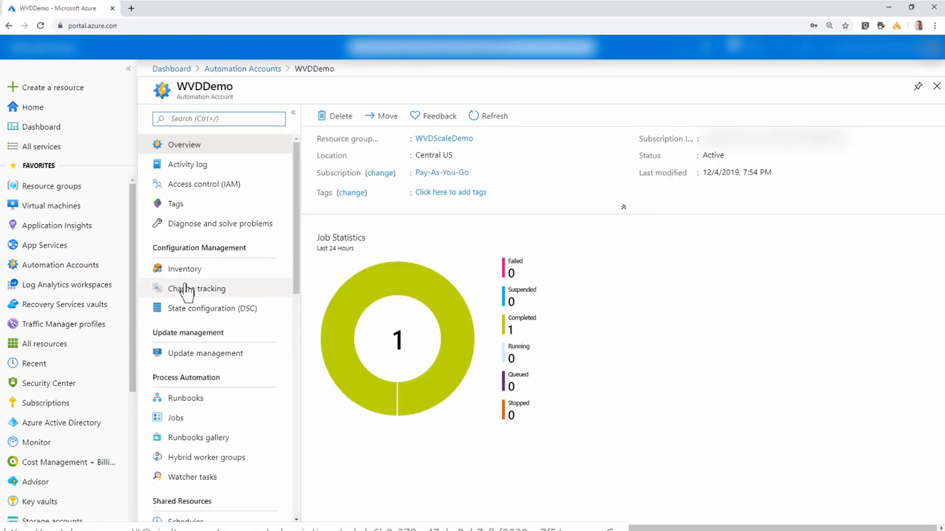
pyautogui.click(194, 397)
pyautogui.click(352, 240)
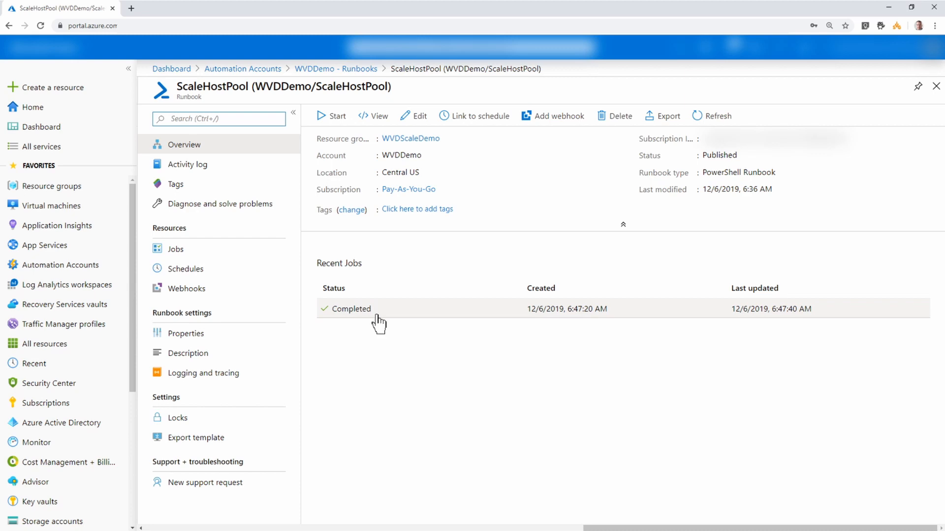
# - Return to the wvdscaledemo function app and open its TimerTrigger1 function to view the log
pyautogui.moveTo(136, 349); pyautogui.dragTo(133, 500)
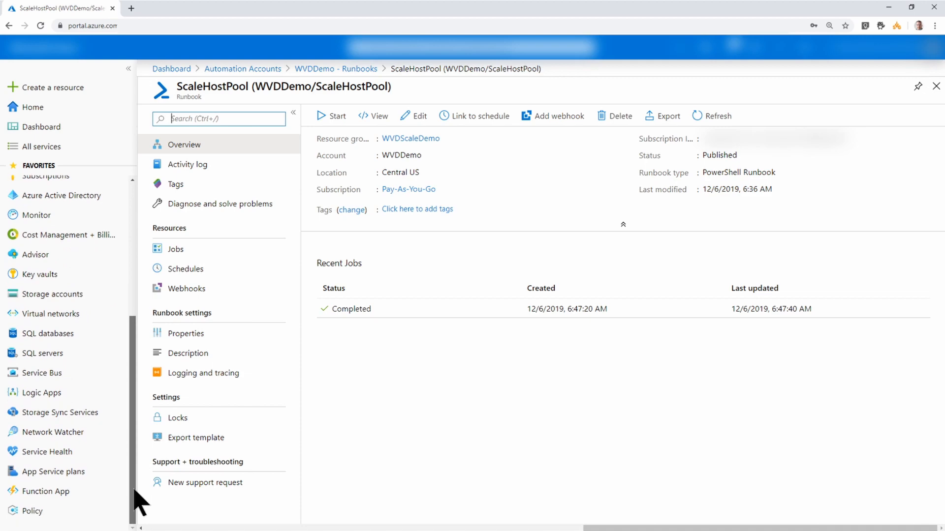
pyautogui.click(38, 493)
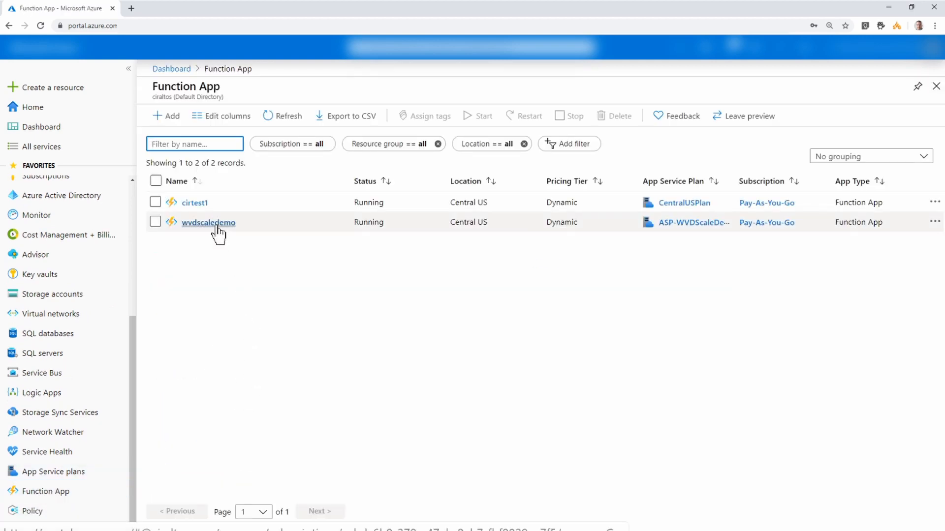
pyautogui.click(217, 226)
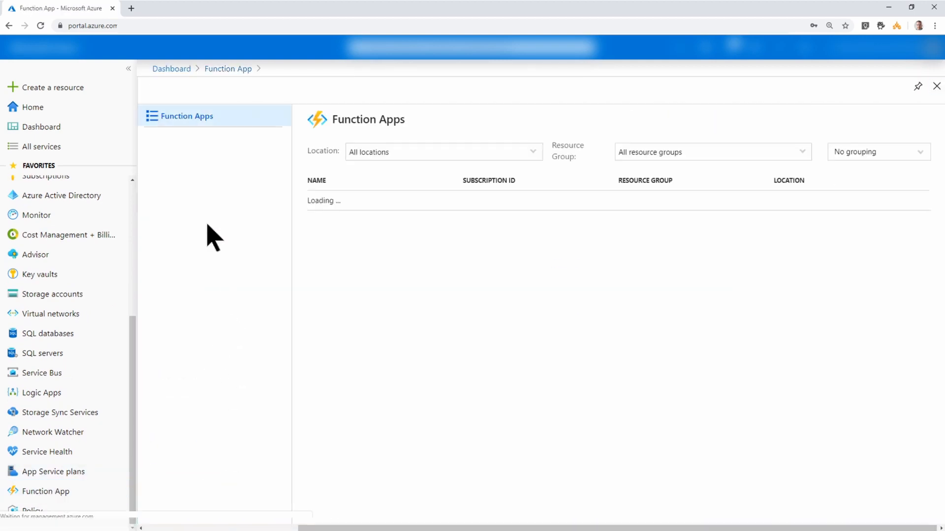
pyautogui.click(206, 230)
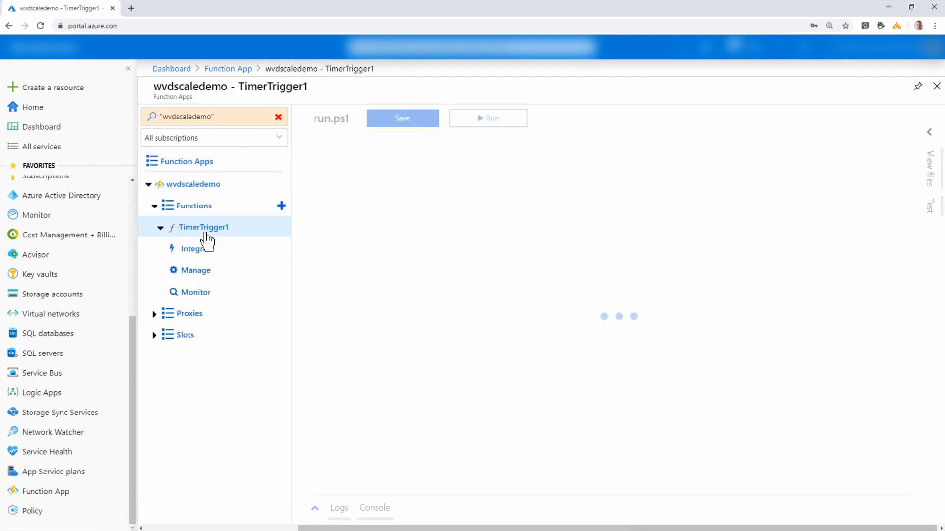
pyautogui.moveTo(656, 493); pyautogui.dragTo(605, 495)
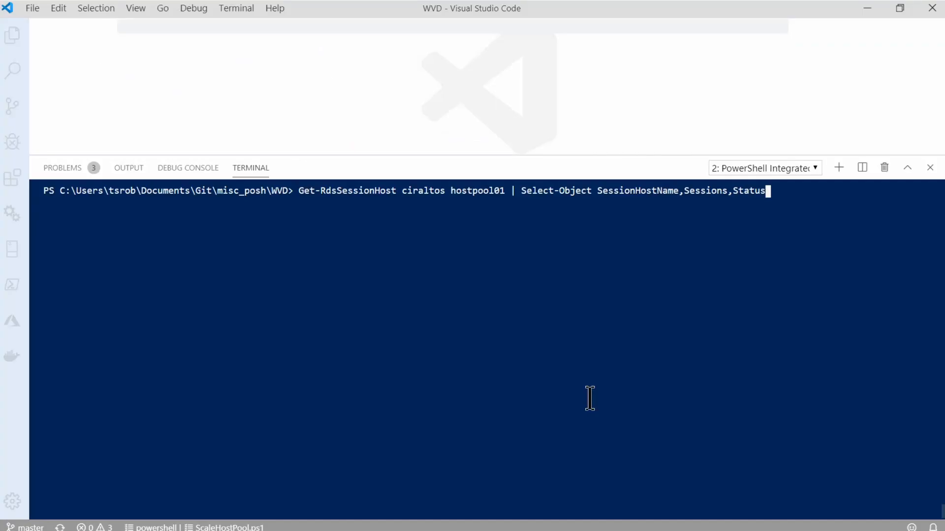
# - Run Get-RdsSessionHost ciraltos hostpool01 for SessionHostName, Sessions and Status in Visual Studio Code, before and after refreshing the ScaleHostPool runbook's recent jobs in the portal
pyautogui.press('Return')
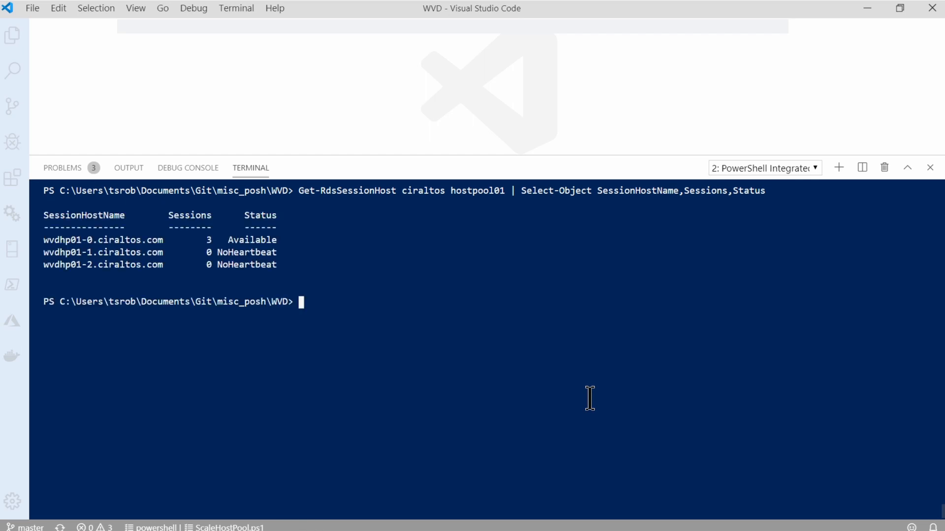
pyautogui.click(874, 9)
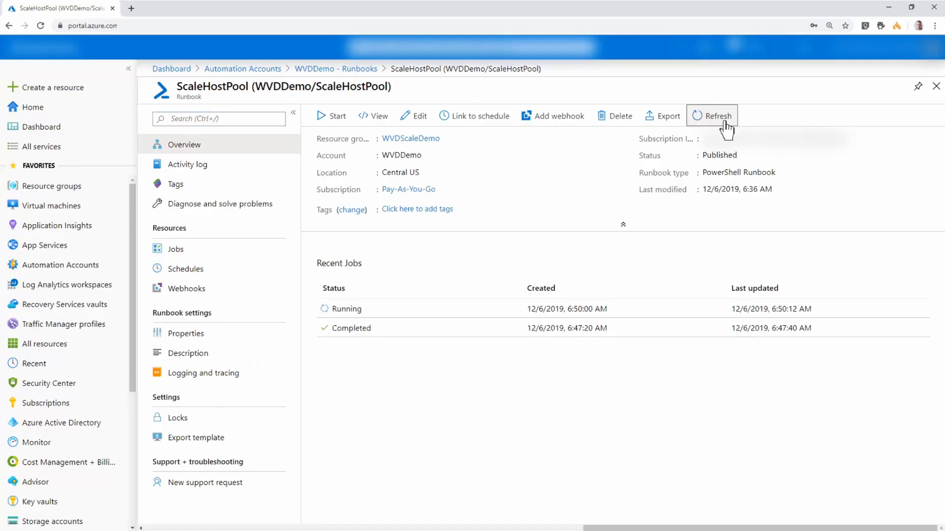
pyautogui.click(723, 123)
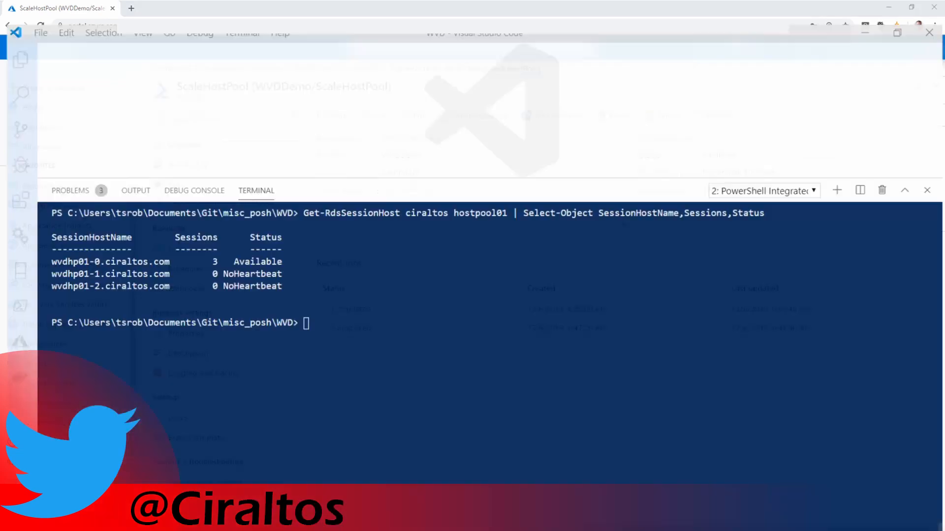
pyautogui.press('Up')
pyautogui.press('Return')
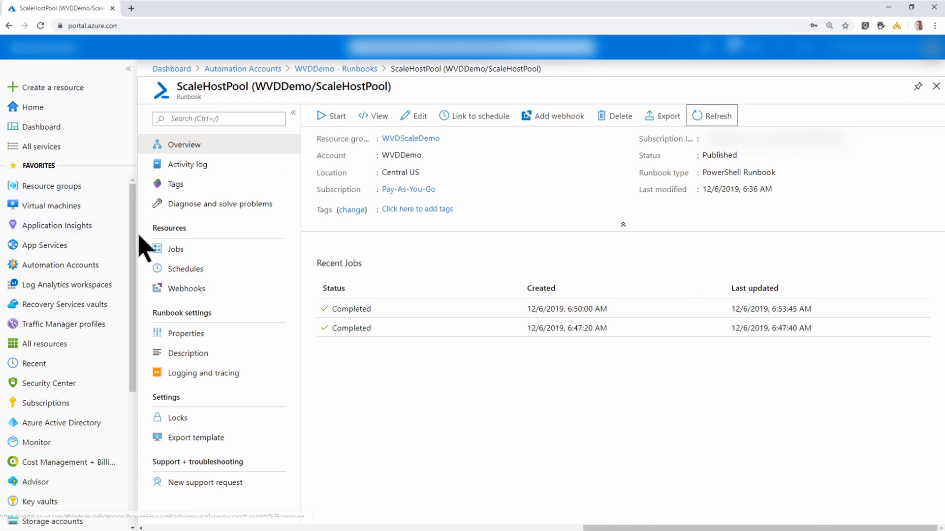
# - Disable the TimerTrigger1 function in the wvdscaledemo function app
pyautogui.scroll(-5, 126, 295)
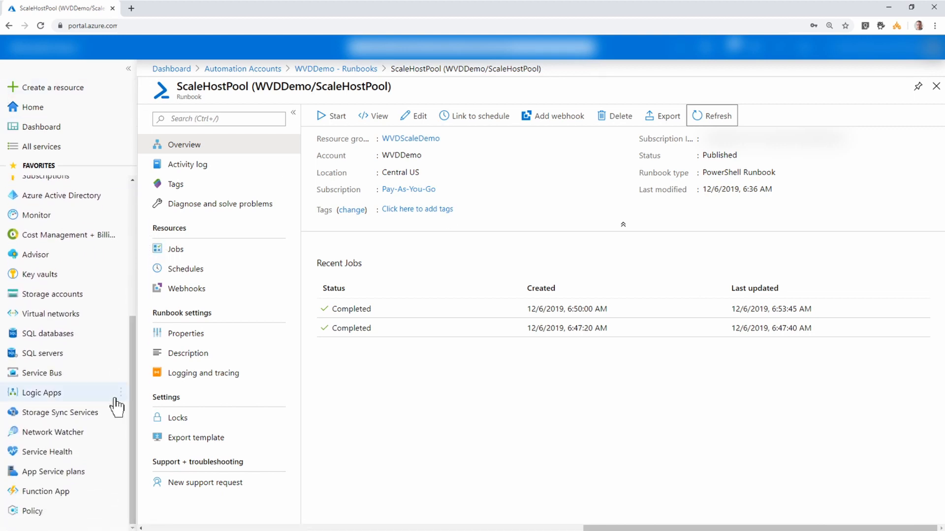
pyautogui.click(64, 493)
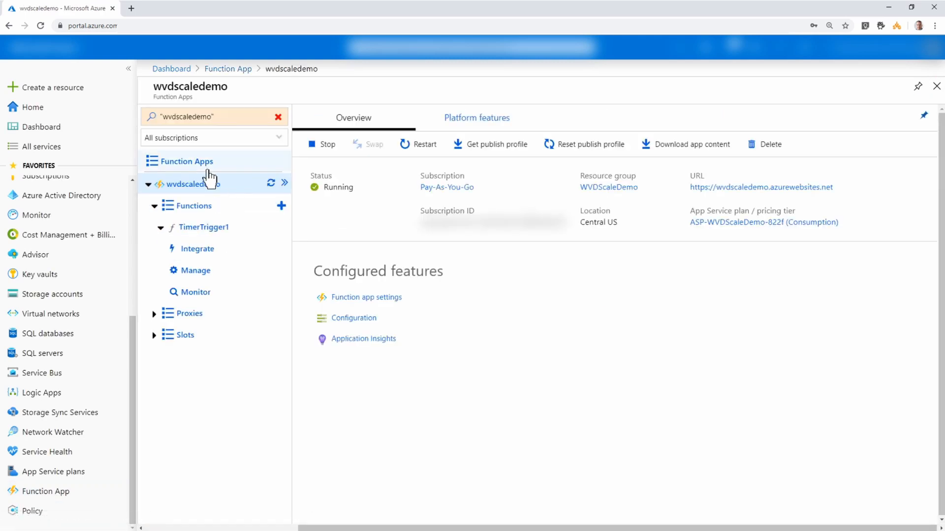
pyautogui.click(195, 206)
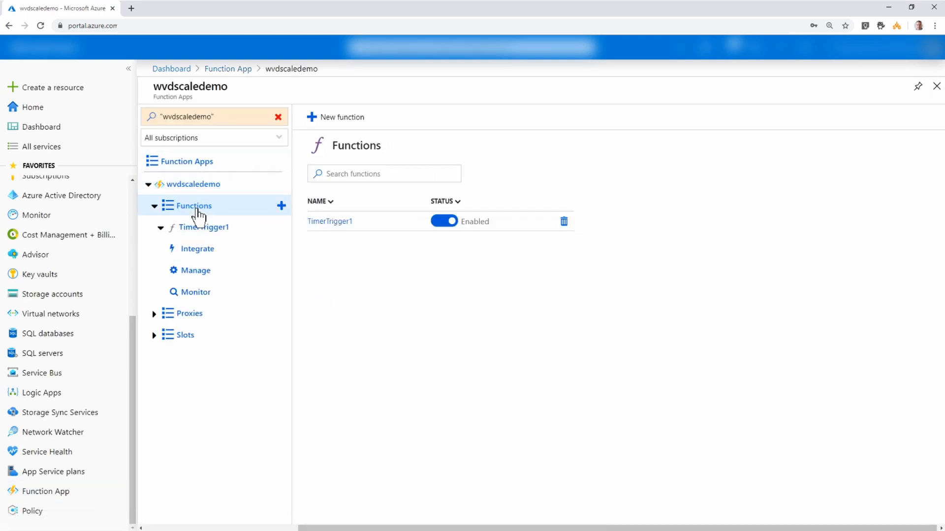
pyautogui.click(446, 221)
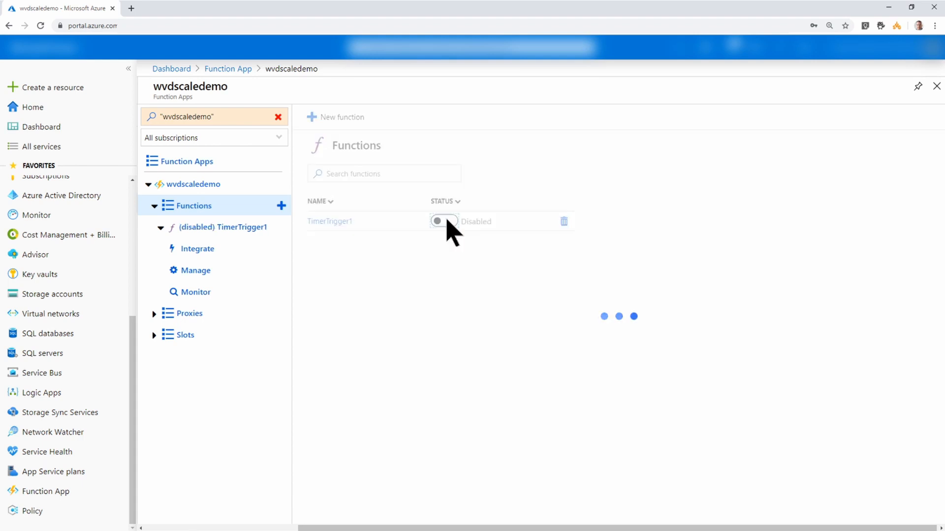